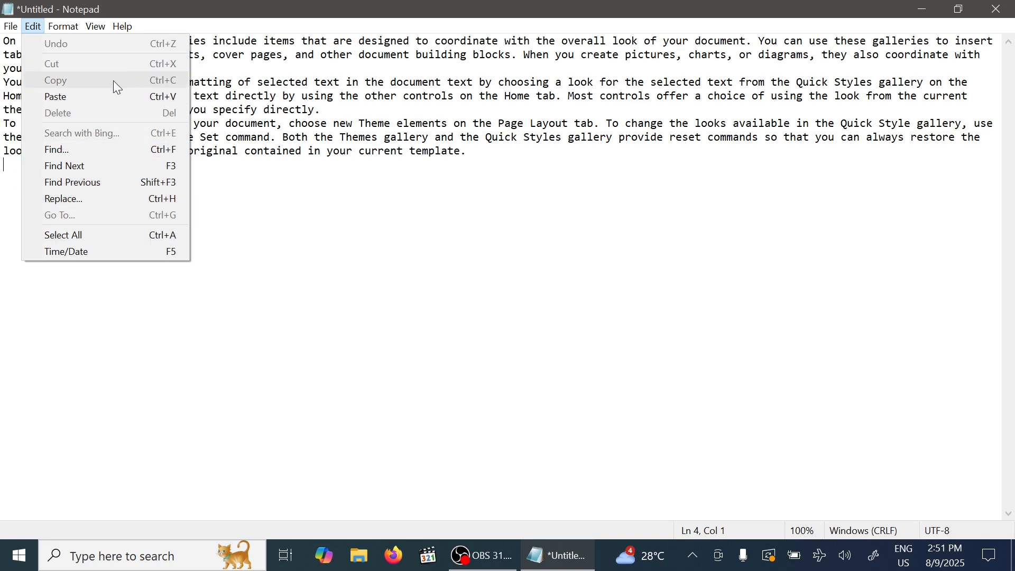
click(10, 26)
click(33, 25)
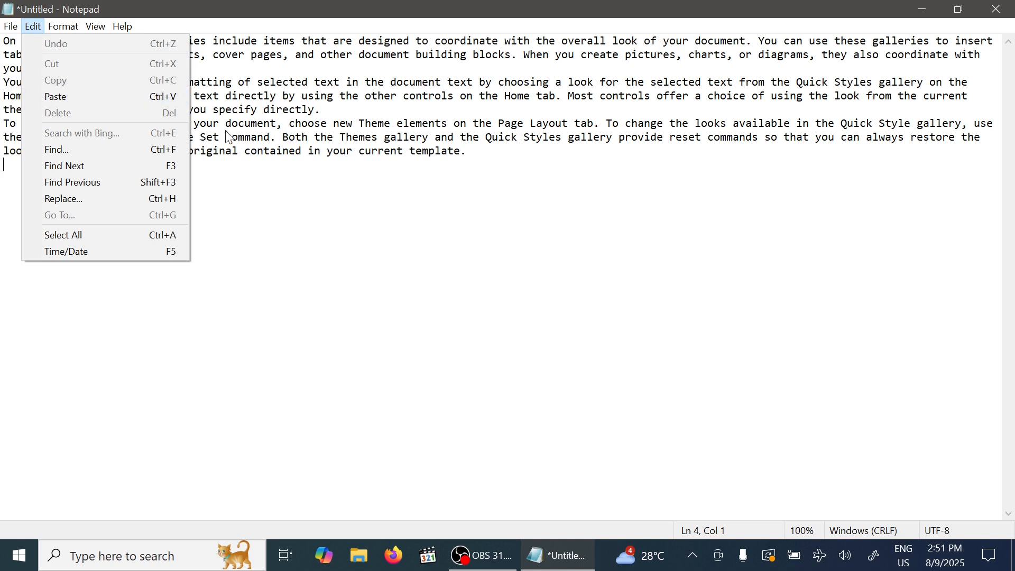
click(353, 179)
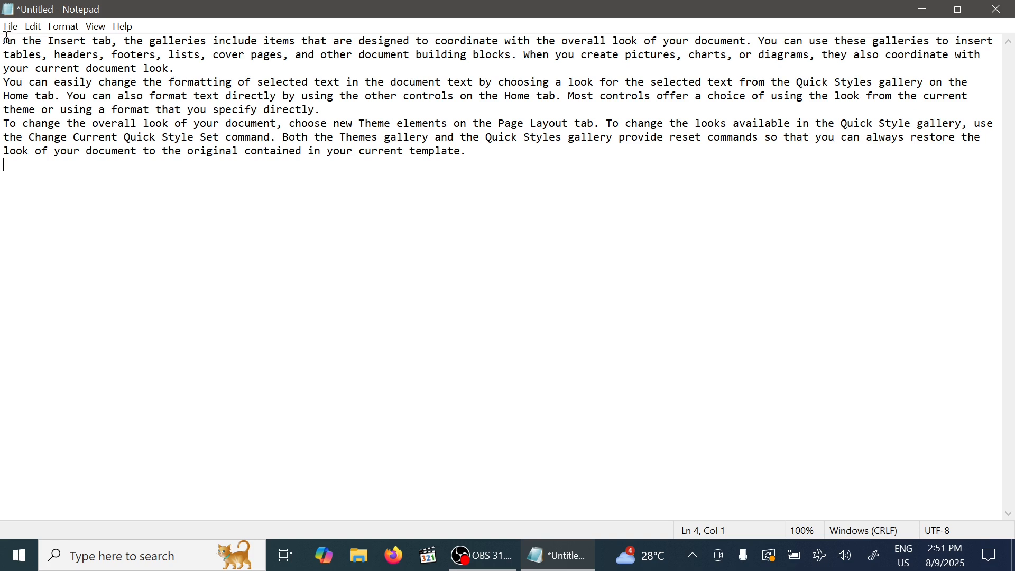
Step: Copy the whole first paragraph, from "On the Insert tab" to "your current document look."
drag(5, 38, 187, 68)
click(311, 179)
drag(4, 41, 191, 67)
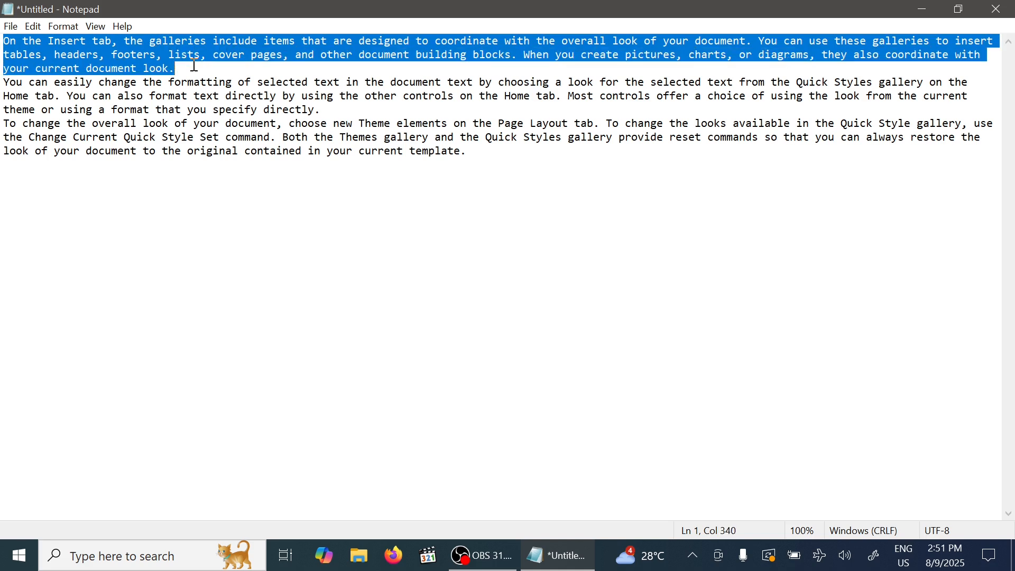
click(39, 24)
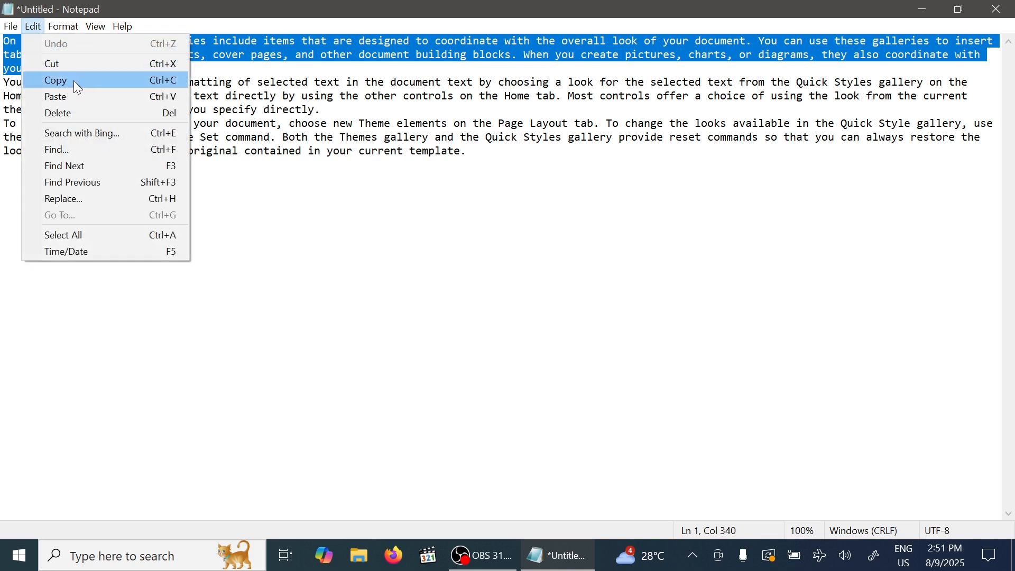
click(170, 81)
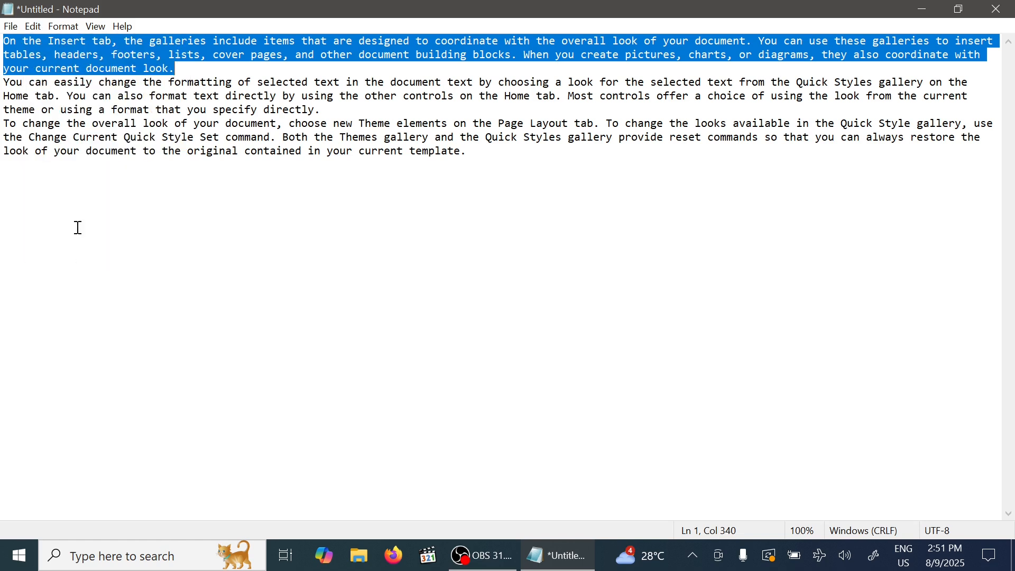
Step: Paste the copied paragraph three times at the document's end, the first two on their own lines and the third directly after the second
click(70, 195)
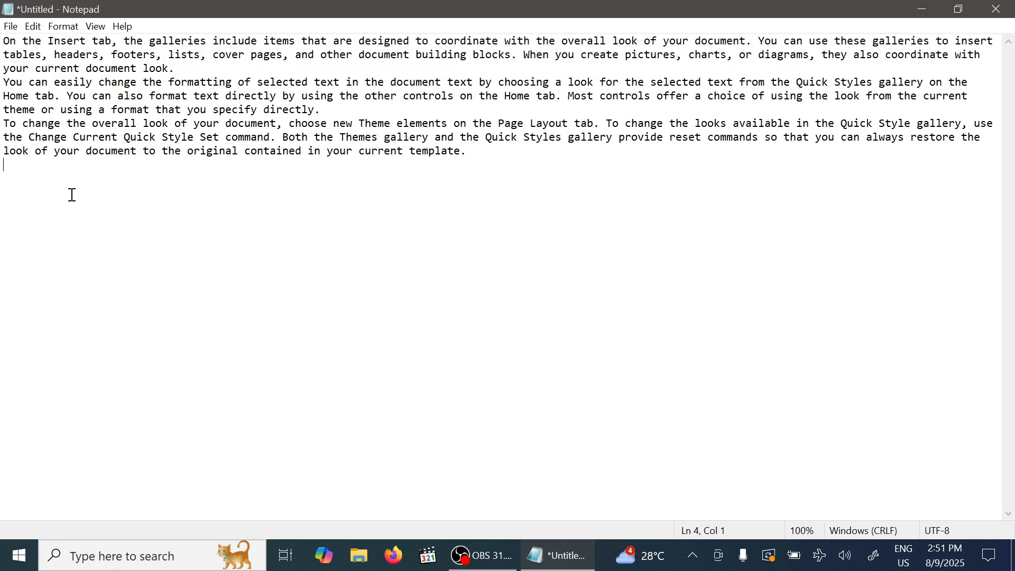
click(35, 26)
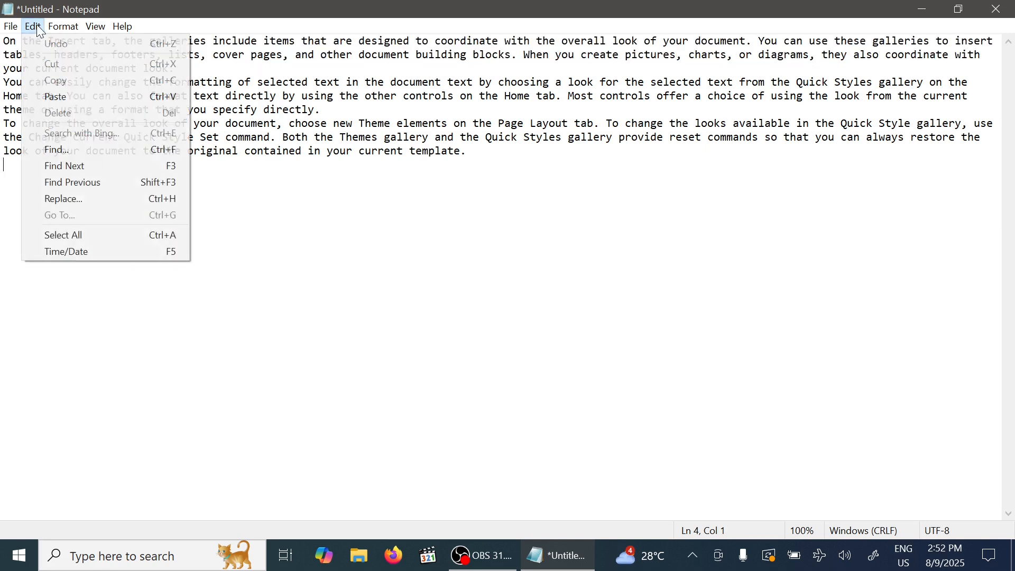
click(73, 100)
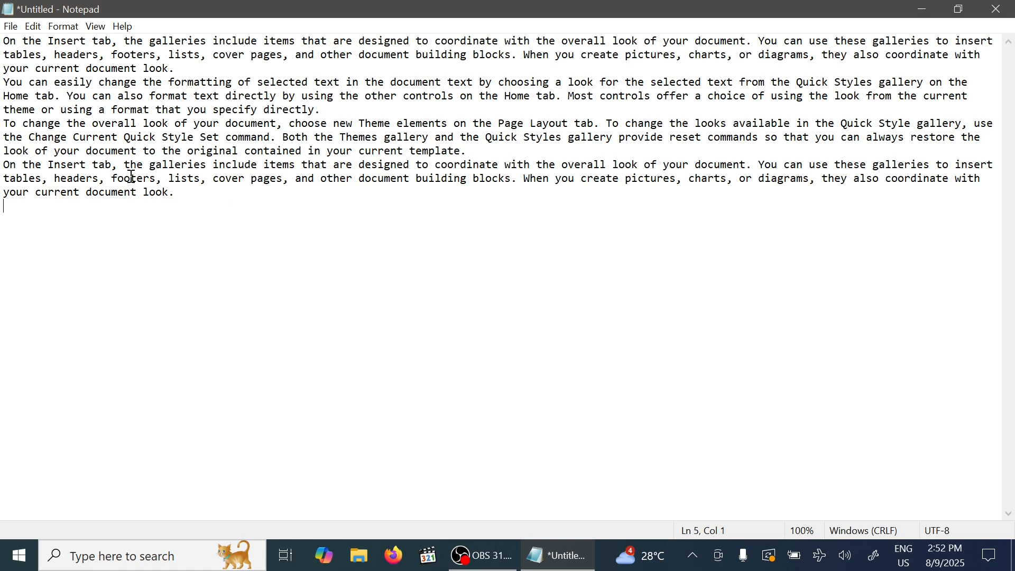
click(33, 27)
click(73, 99)
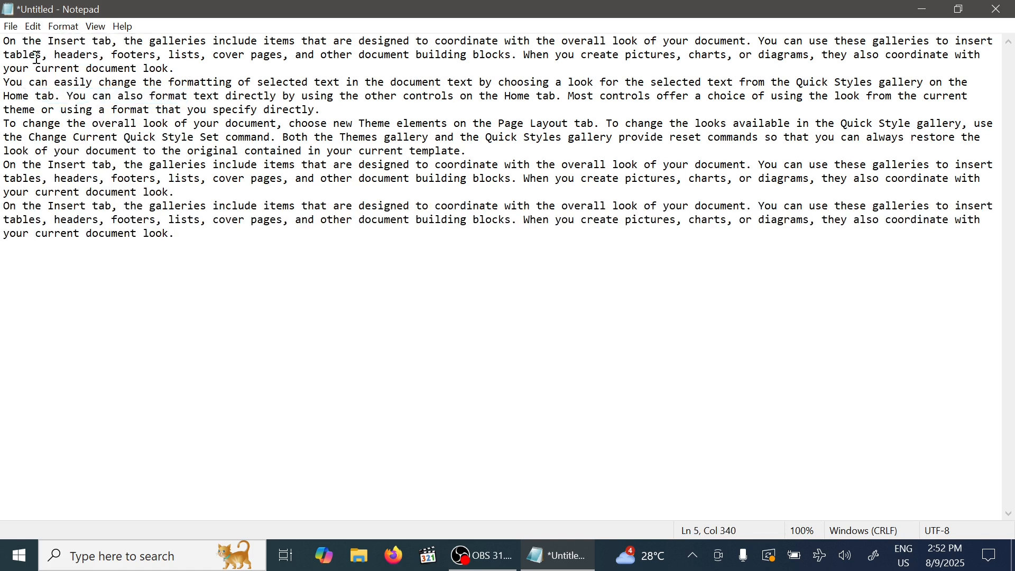
click(33, 26)
click(70, 99)
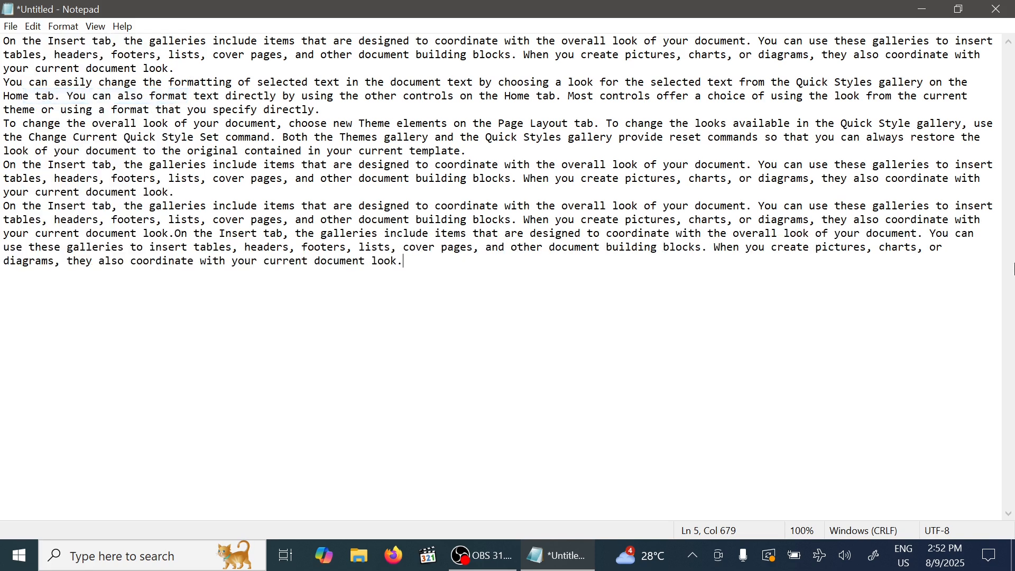
click(33, 26)
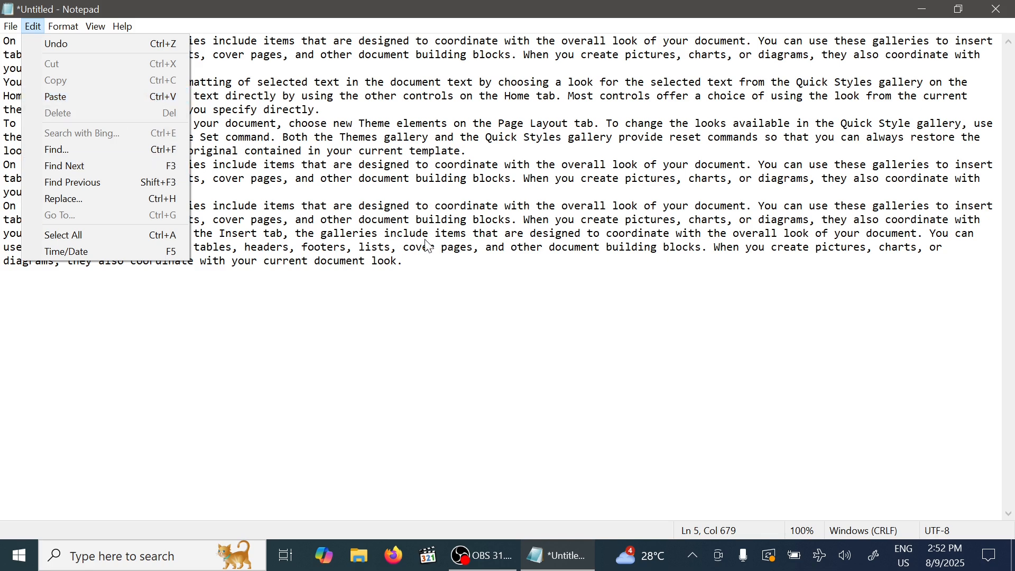
click(407, 256)
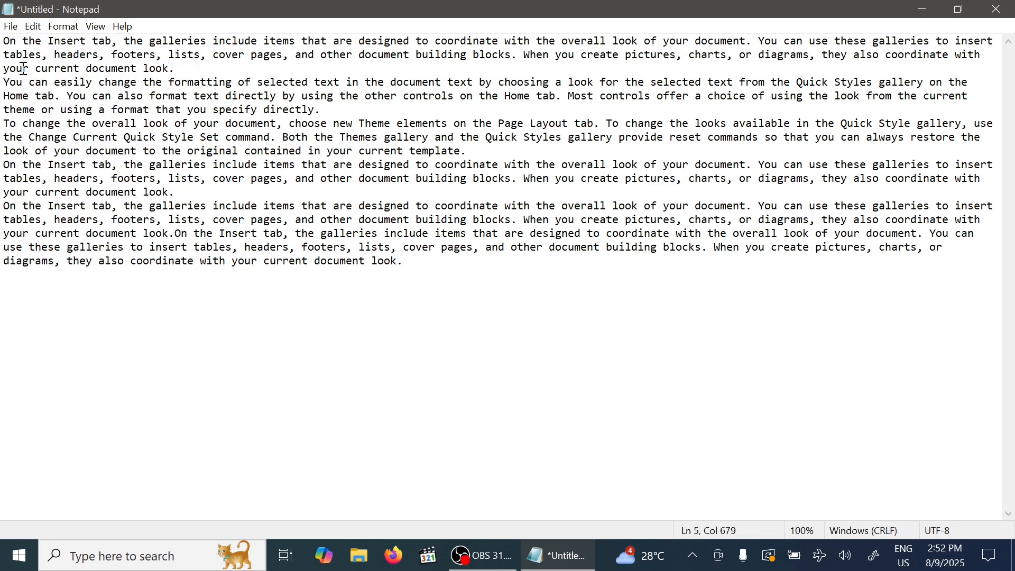
Step: Cut the first four paragraphs and paste them on a new line after the remaining text
drag(4, 41, 368, 189)
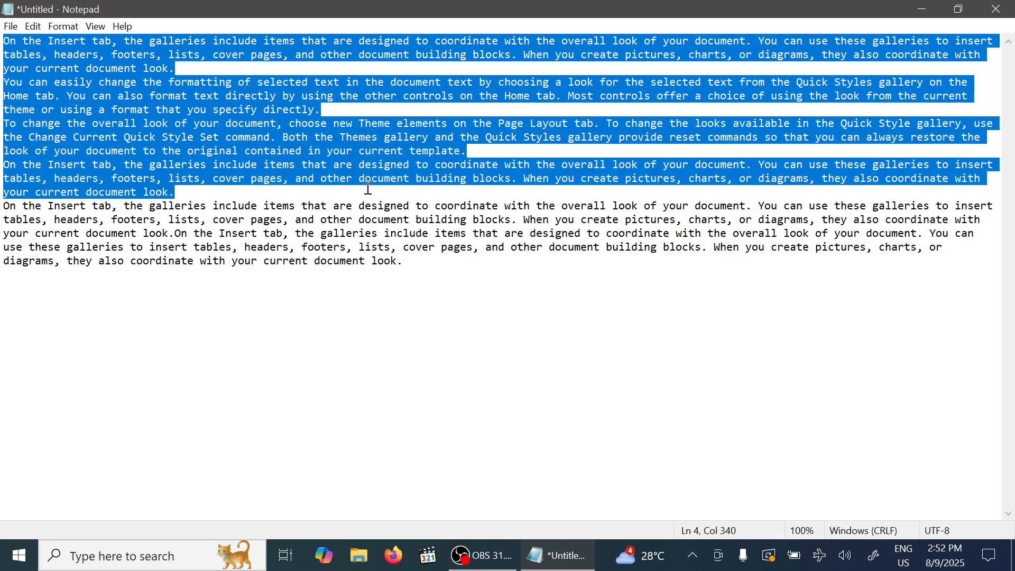
click(38, 25)
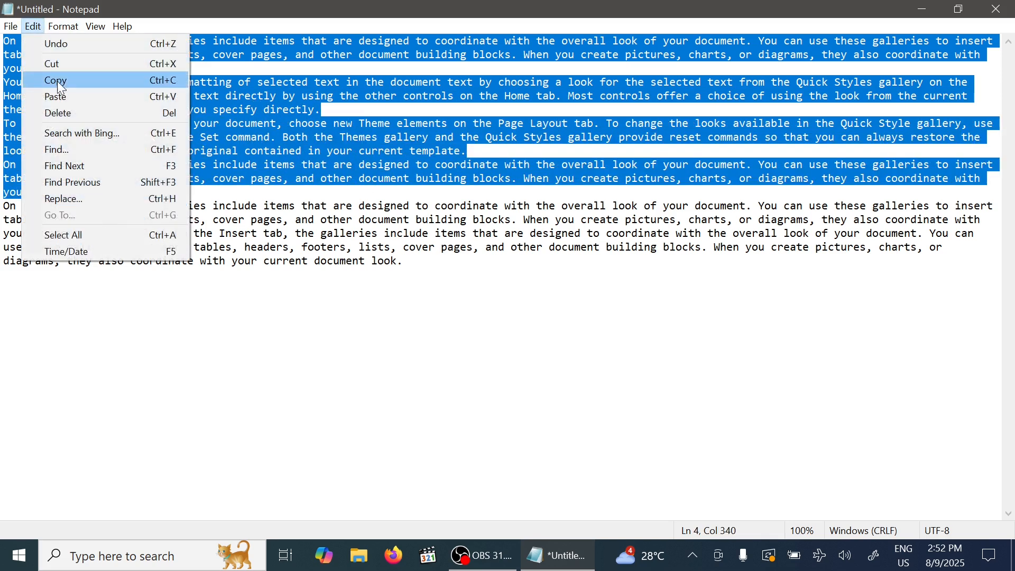
click(78, 64)
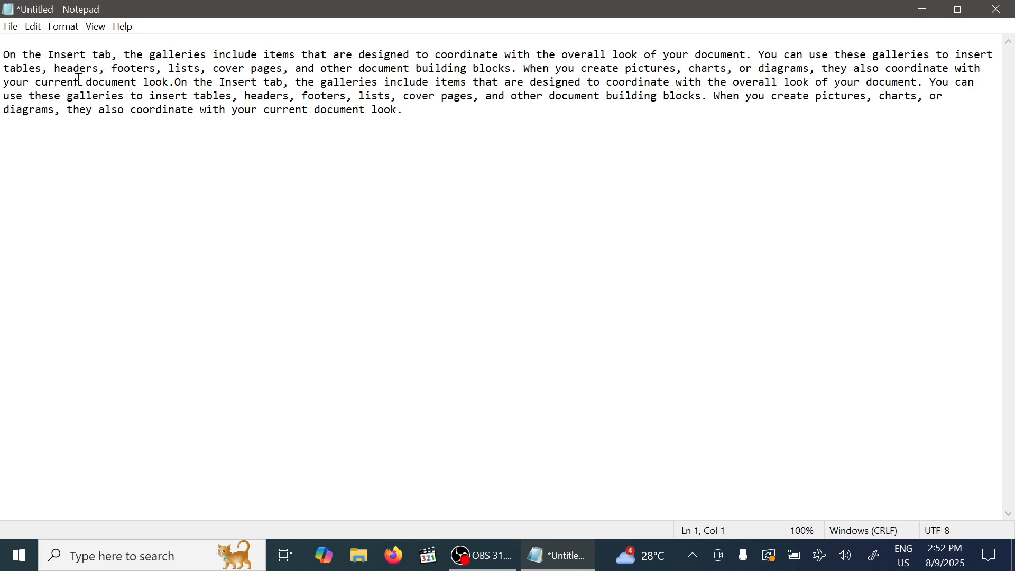
click(59, 168)
click(435, 118)
key(Return)
click(33, 26)
click(67, 98)
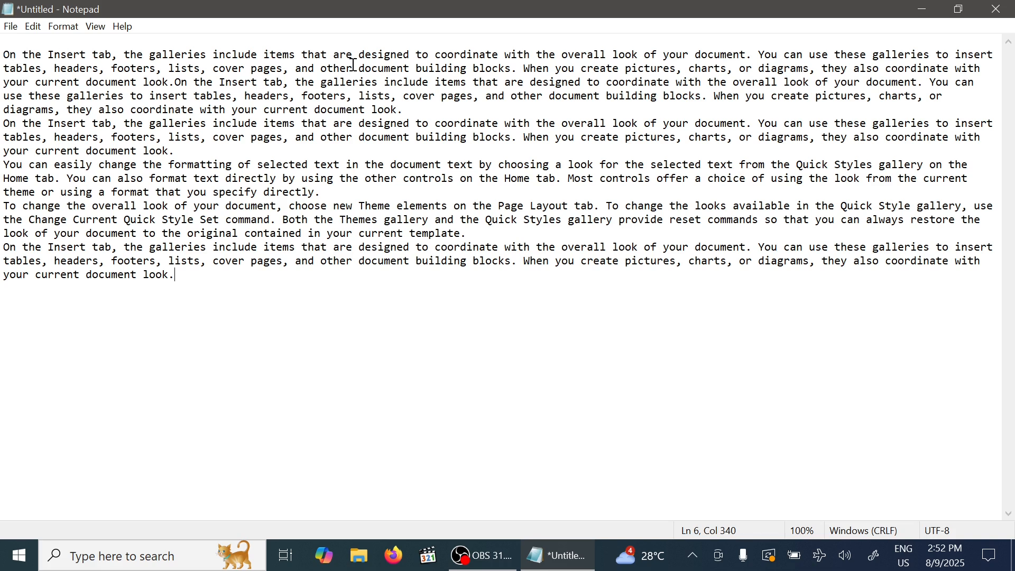
Step: Delete the two paragraphs above "You can easily change the formatting", both beginning with "On the Insert tab"
click(33, 26)
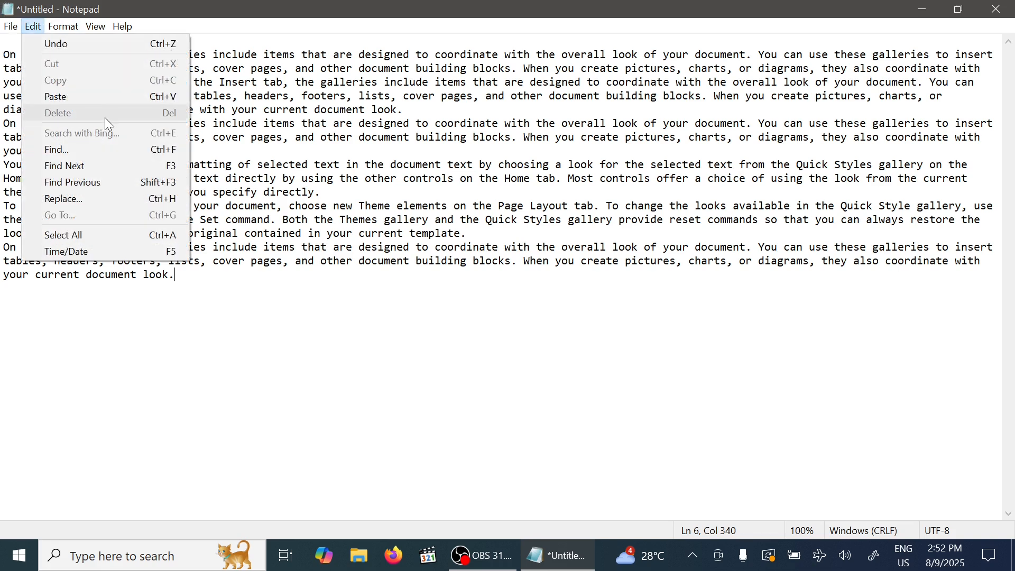
click(425, 273)
drag(8, 57, 207, 148)
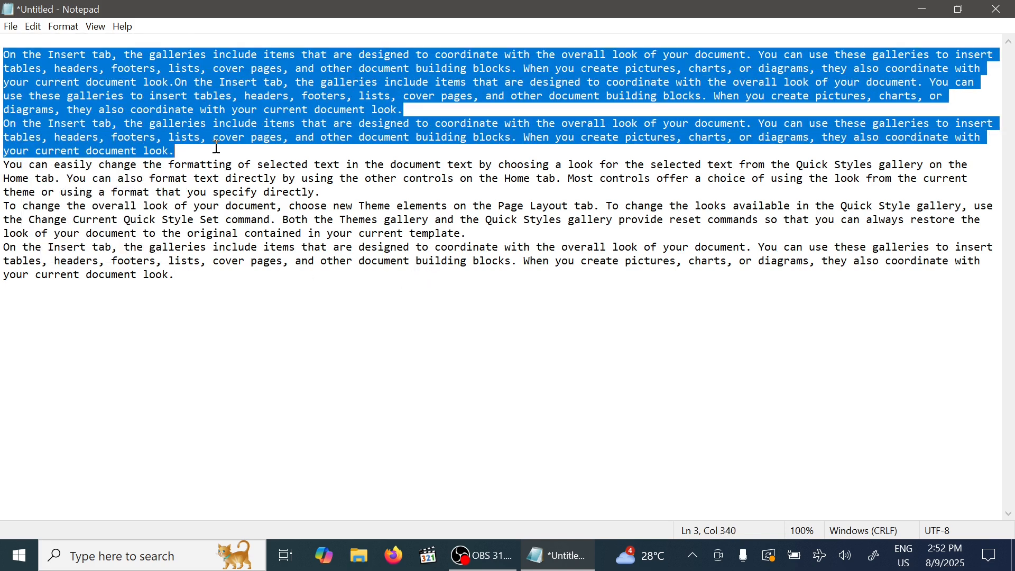
click(33, 26)
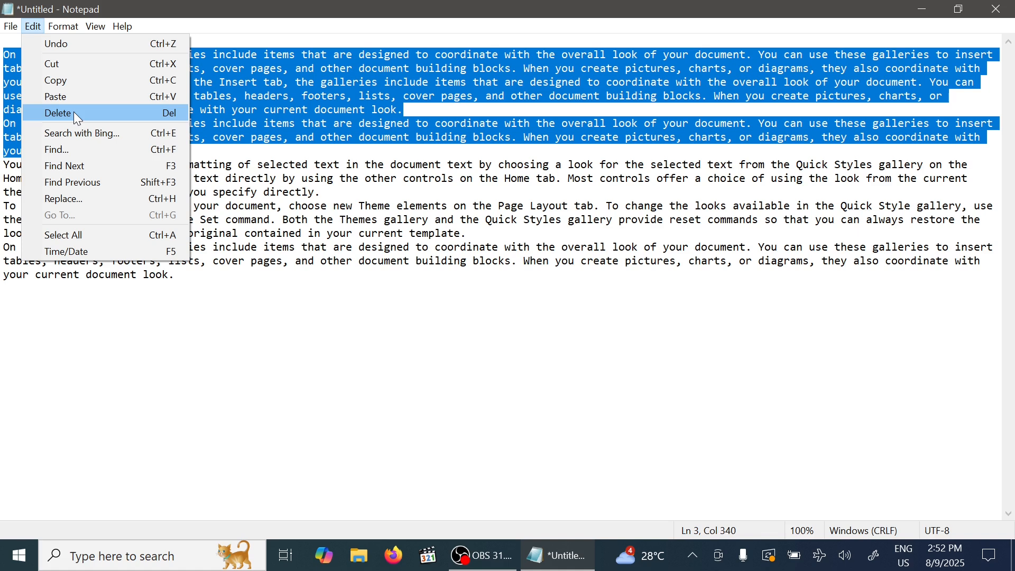
click(74, 113)
Step: Search downward for every occurrence of "can" using Find, with the dialog moved clear of the text
click(35, 30)
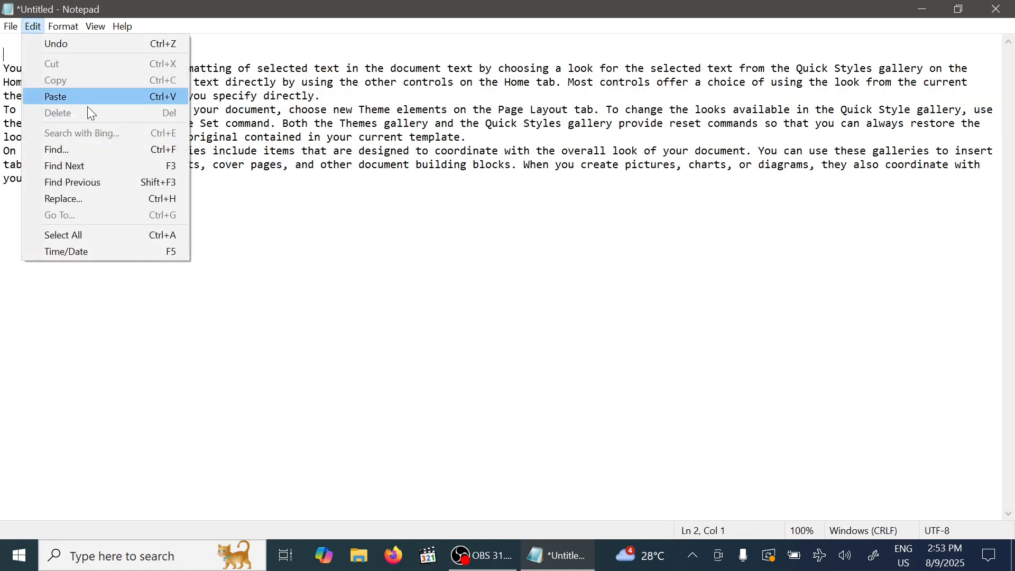
click(114, 153)
drag(201, 142, 378, 242)
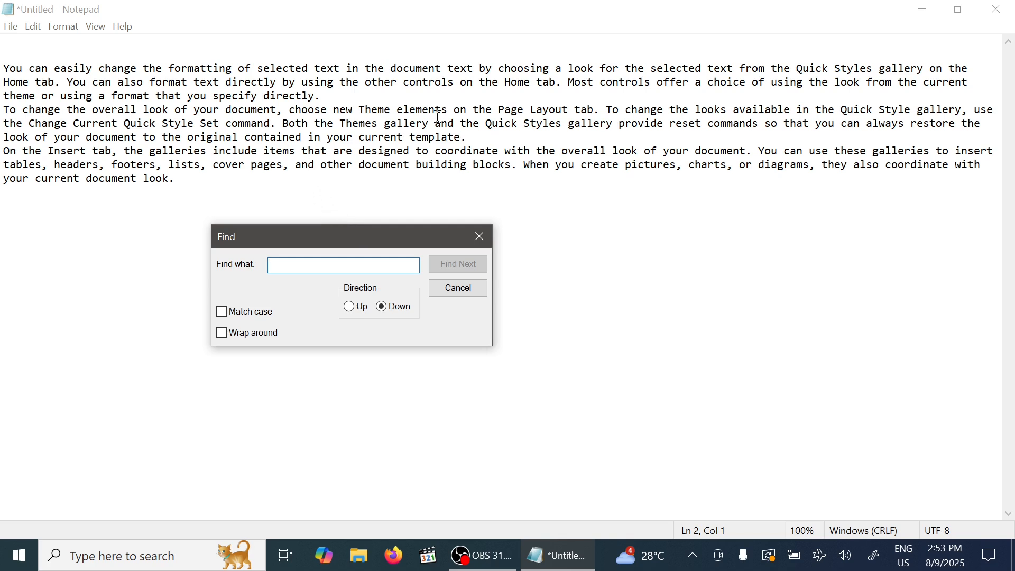
text(can)
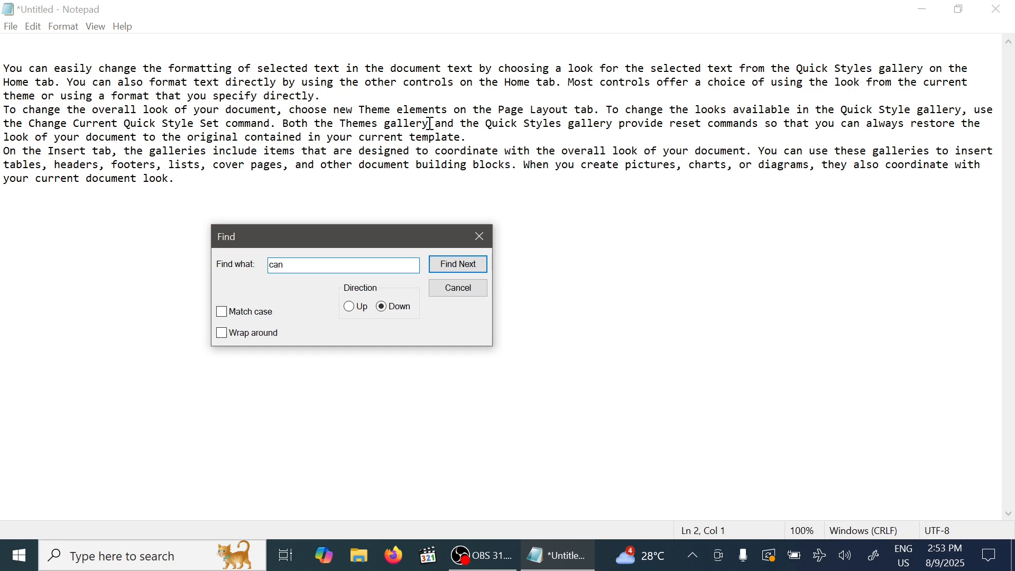
click(449, 267)
click(450, 265)
click(453, 269)
click(452, 269)
click(450, 265)
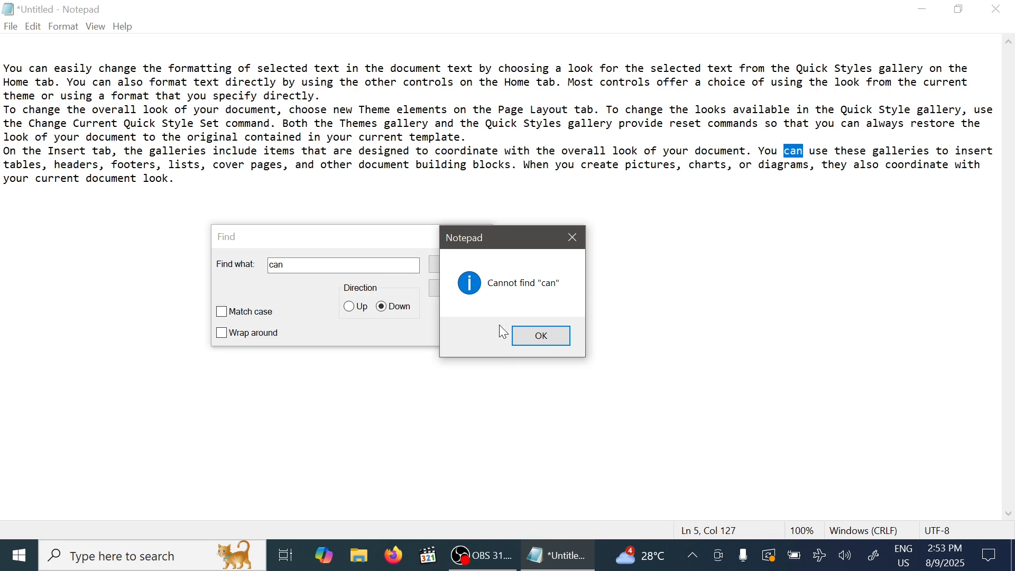
click(544, 336)
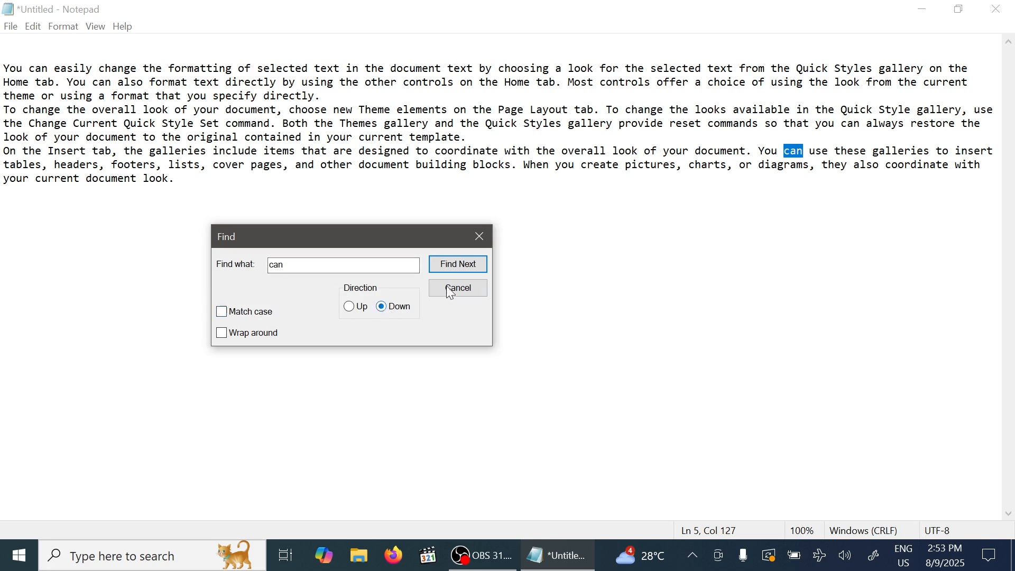
click(459, 265)
click(543, 336)
Step: Search upward through all occurrences of "can" back to the first paragraph
click(360, 312)
click(465, 270)
click(464, 271)
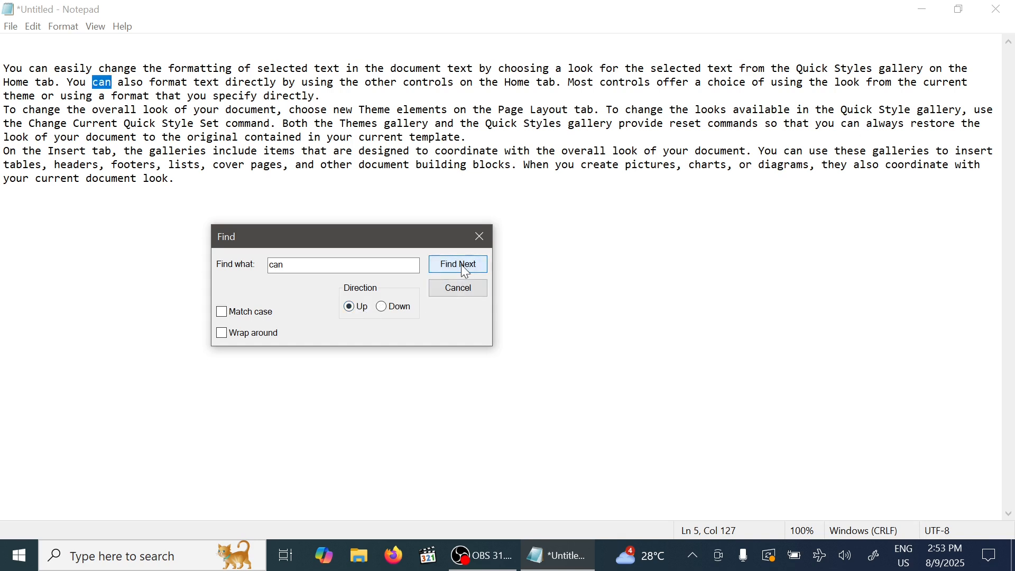
click(465, 270)
click(465, 270)
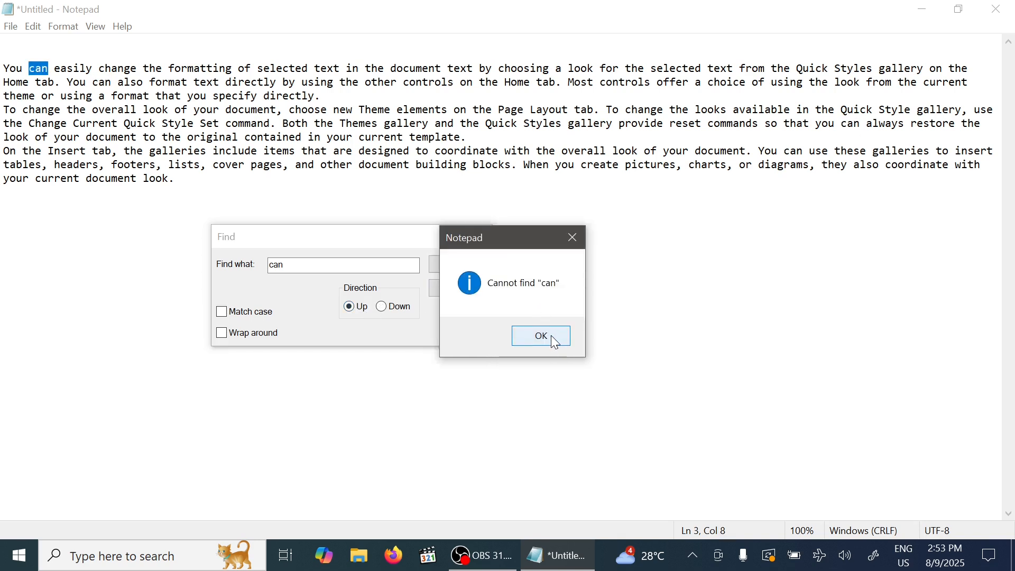
click(552, 335)
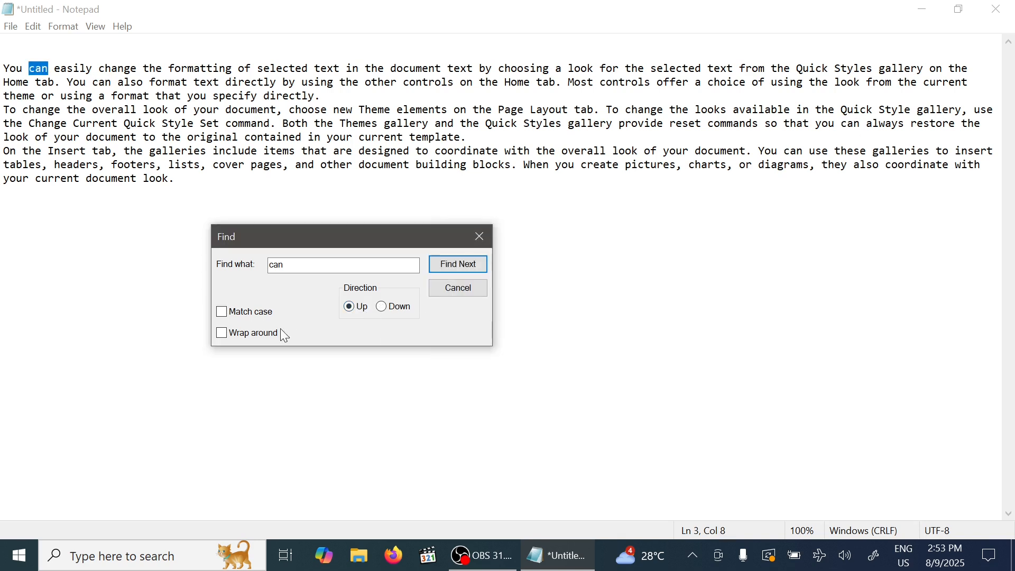
Step: Turn on case matching and search upward for "Can" with a capital C
click(231, 312)
text(C)
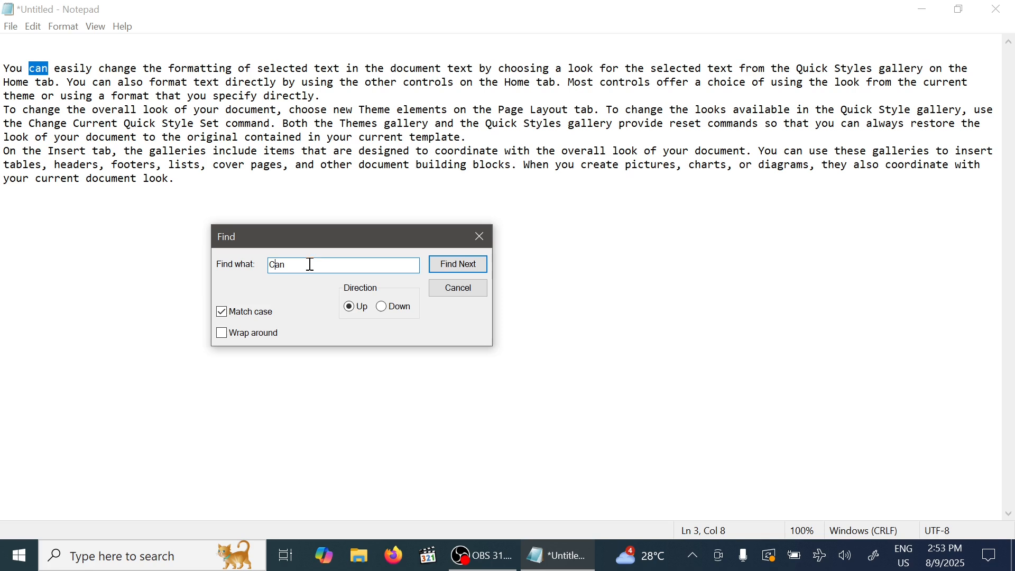
click(456, 265)
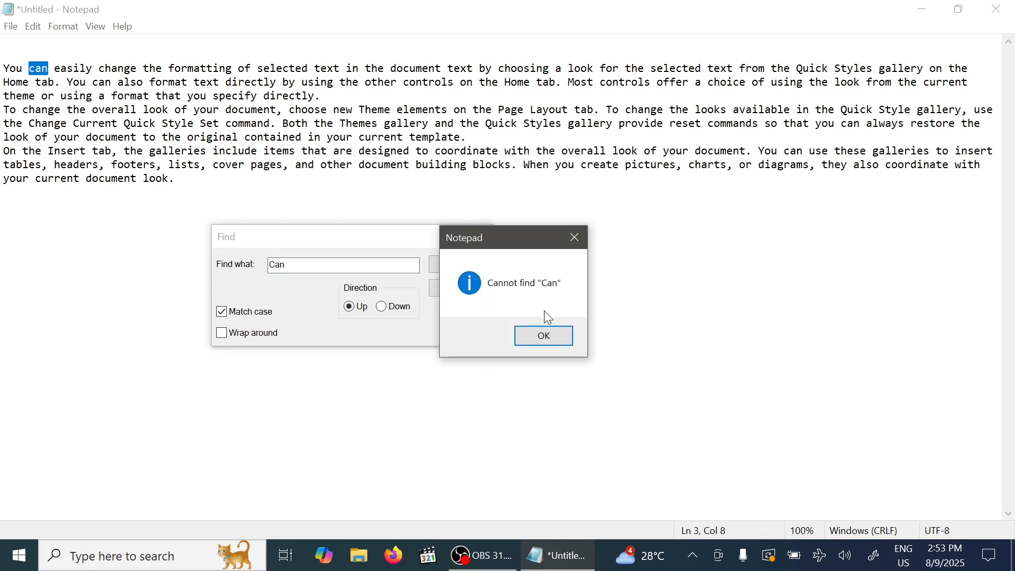
click(550, 340)
Step: Repeat the case-sensitive search for "Can" in the downward direction
click(399, 309)
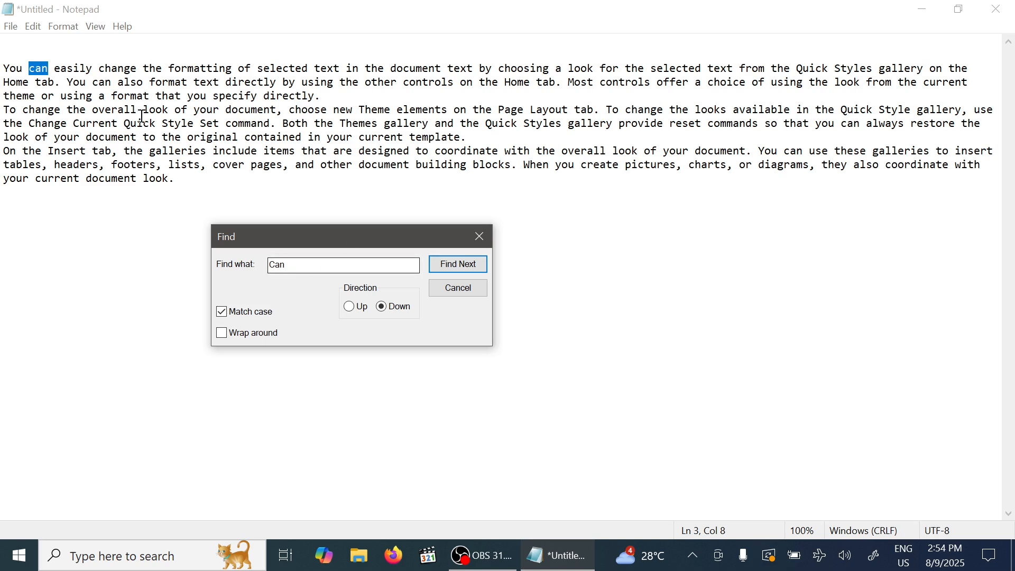
click(453, 268)
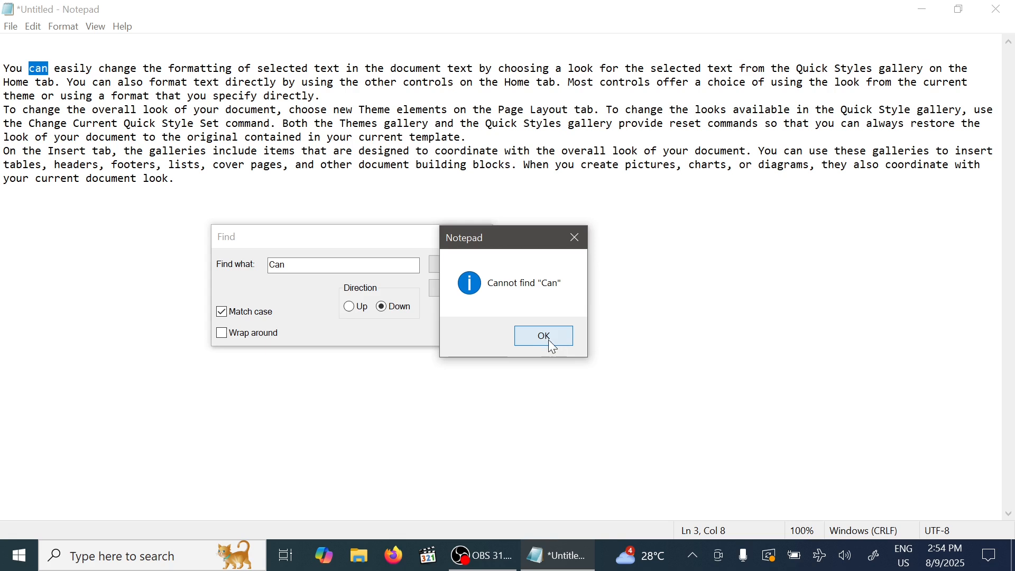
click(534, 335)
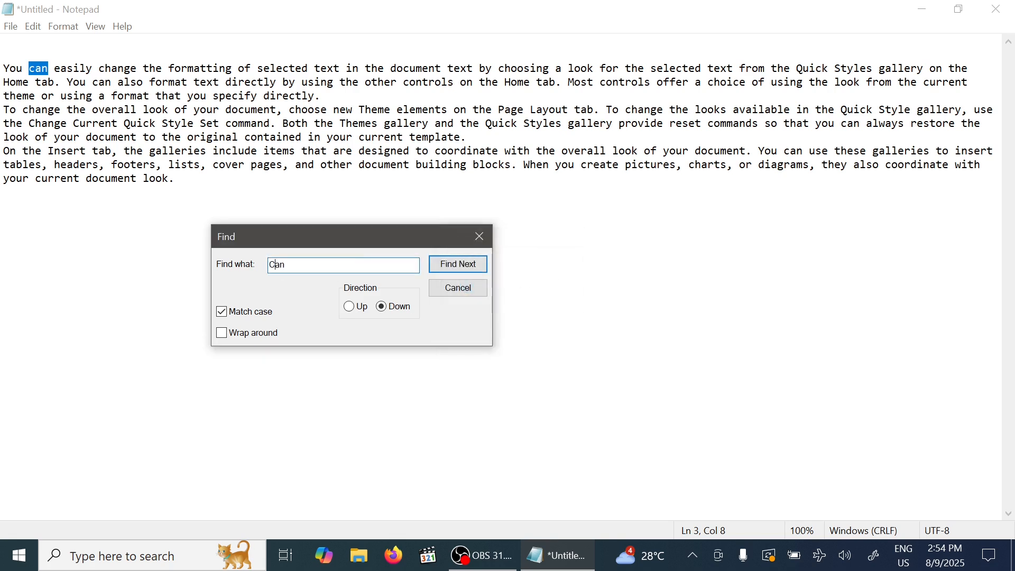
click(453, 264)
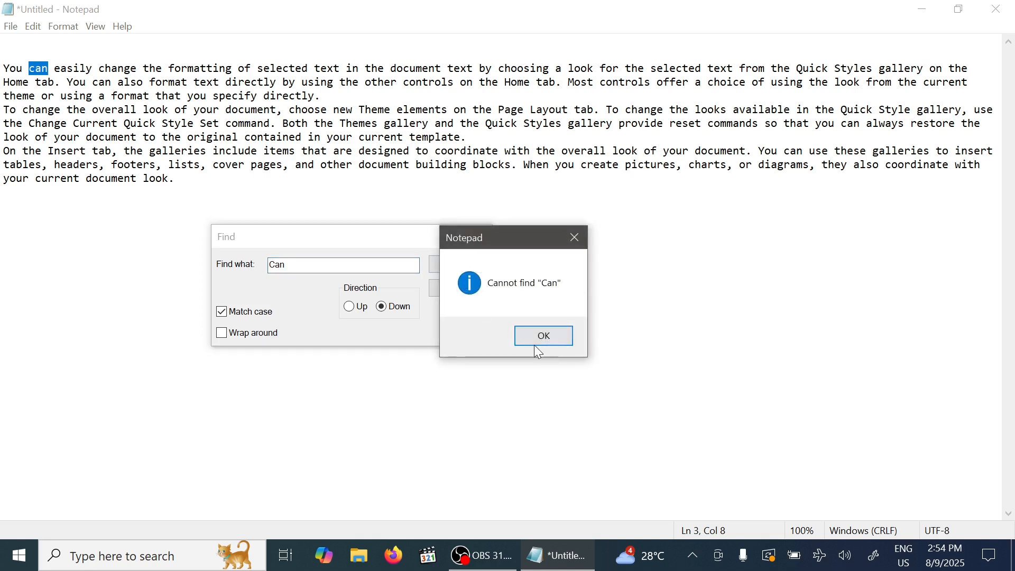
click(535, 336)
Step: Change the search term to lowercase "can" and find its following occurrences downward with case matching on
click(276, 265)
key(BackSpace)
text(c)
click(475, 267)
click(475, 268)
click(475, 269)
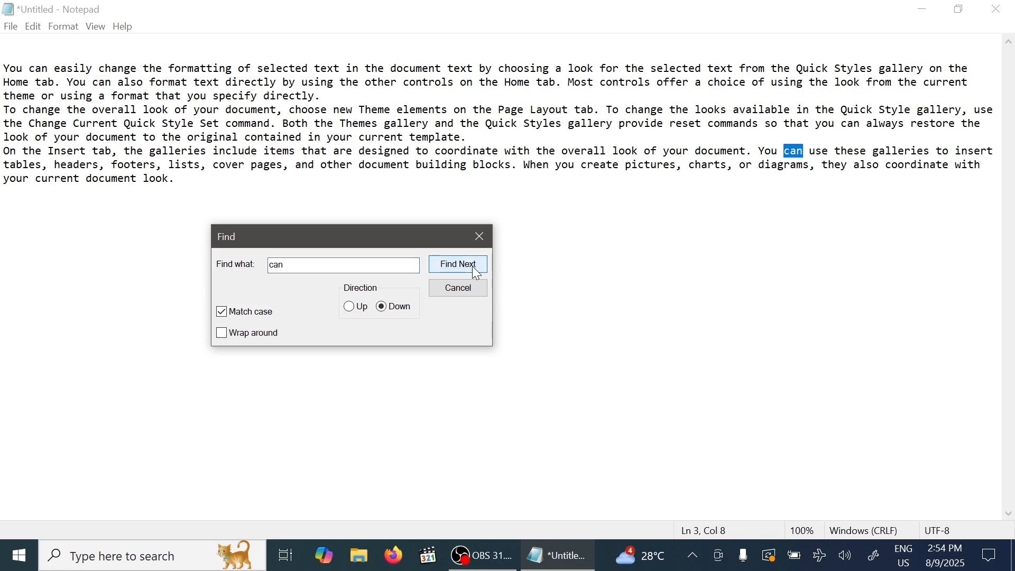
Step: Search upward for the lowercase "can" with case matching on, back to the first paragraph
click(350, 307)
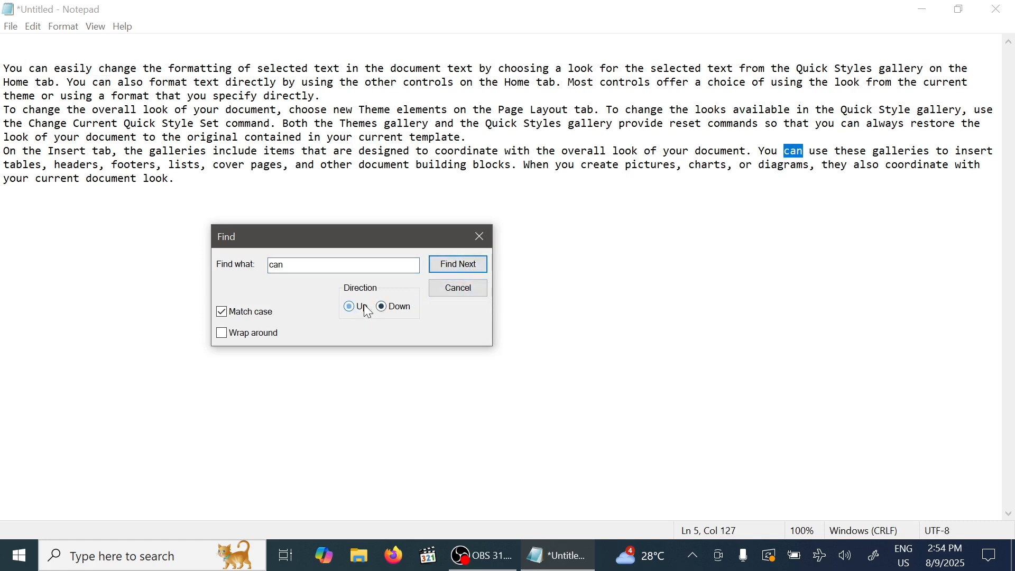
click(462, 267)
click(462, 266)
Step: Turn off case matching and search upward for "Can" with a capital C
click(229, 315)
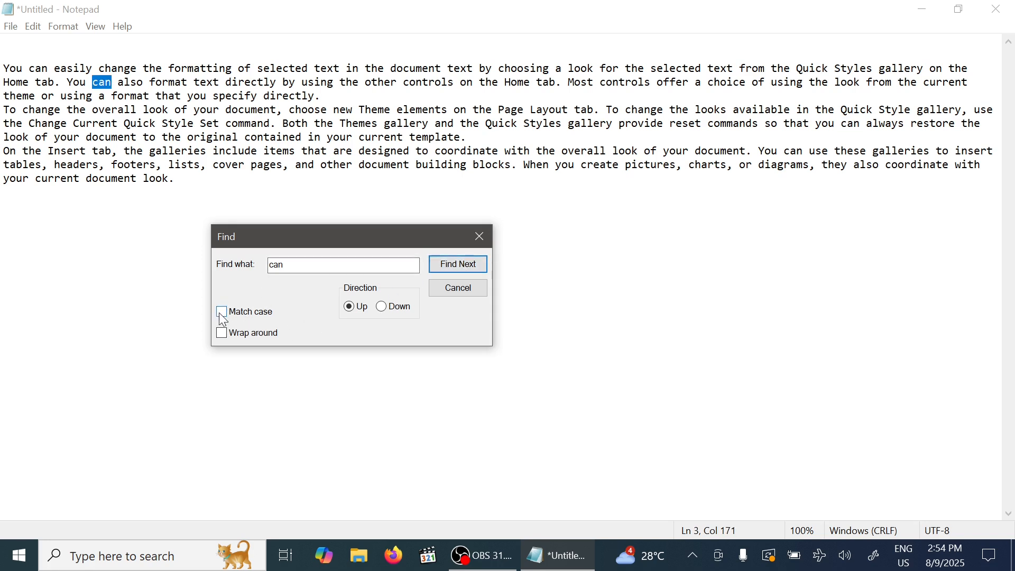
click(275, 266)
text(C)
click(459, 267)
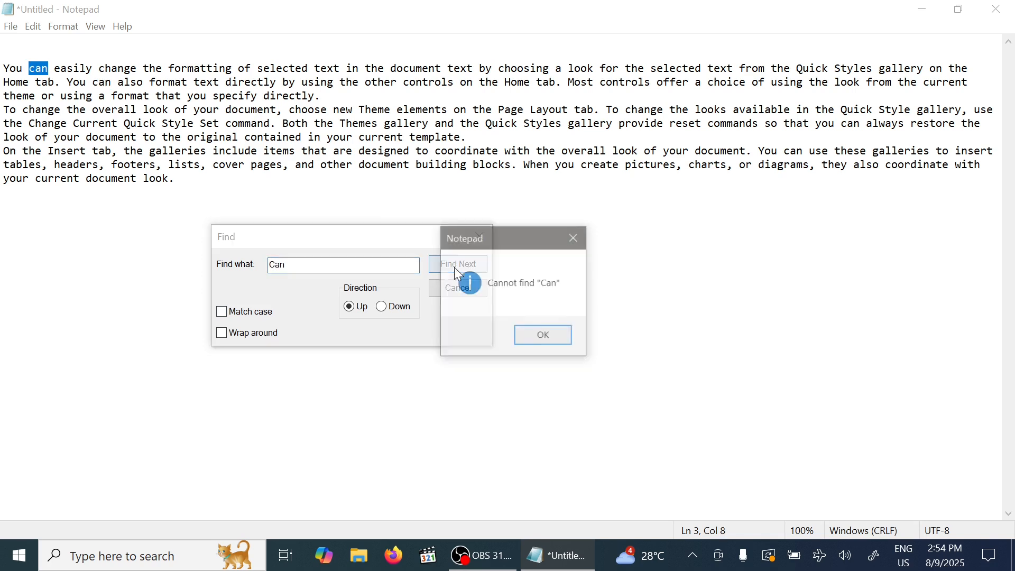
click(540, 333)
Step: Find the occurrences of "Can" downward with case matching off, as far as the last paragraph
click(389, 311)
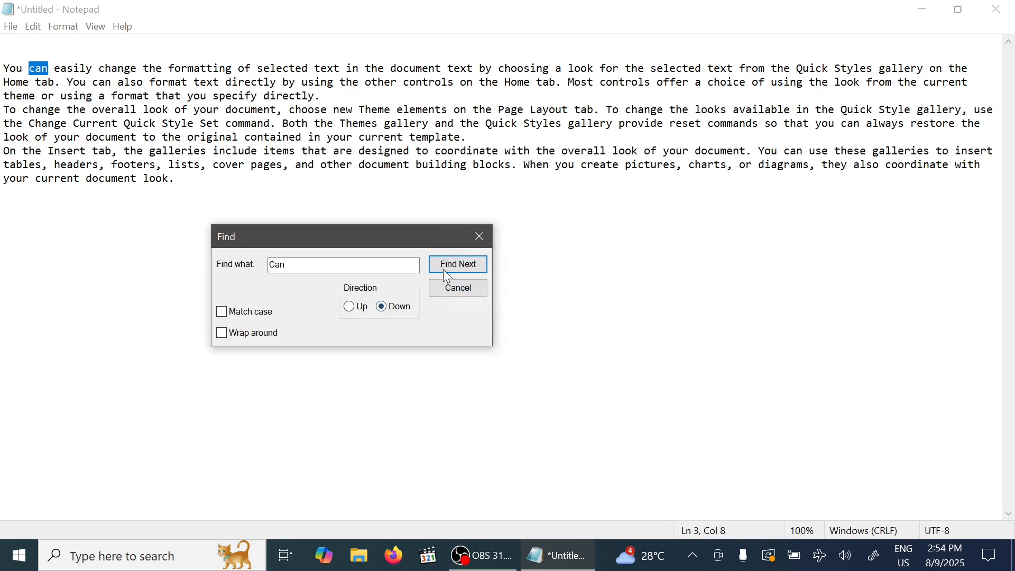
click(445, 266)
click(445, 264)
click(445, 265)
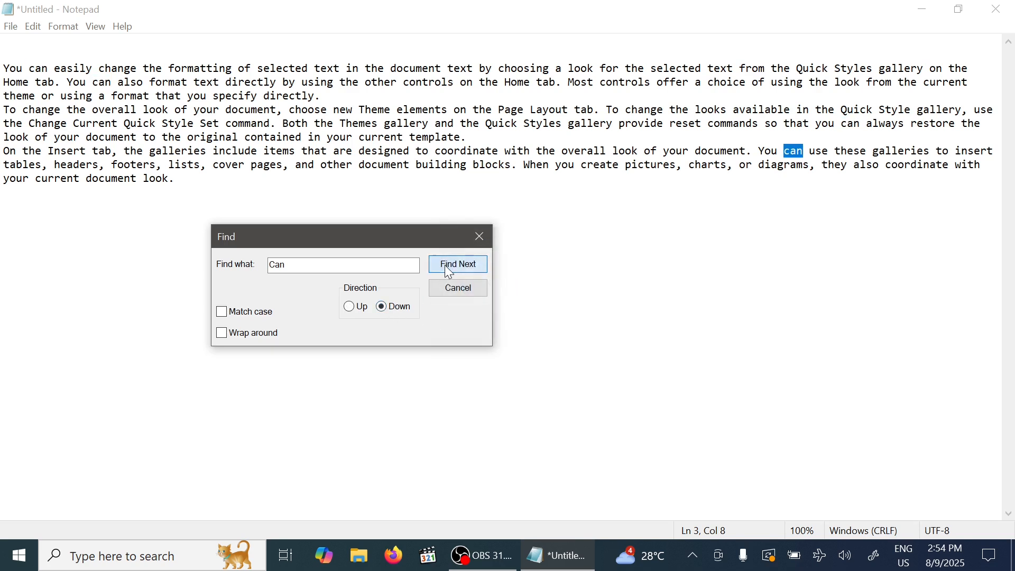
Step: Turn on wrap-around and cycle downward through "Can" past the end of the document, closing the Find dialog when done
click(260, 335)
click(459, 272)
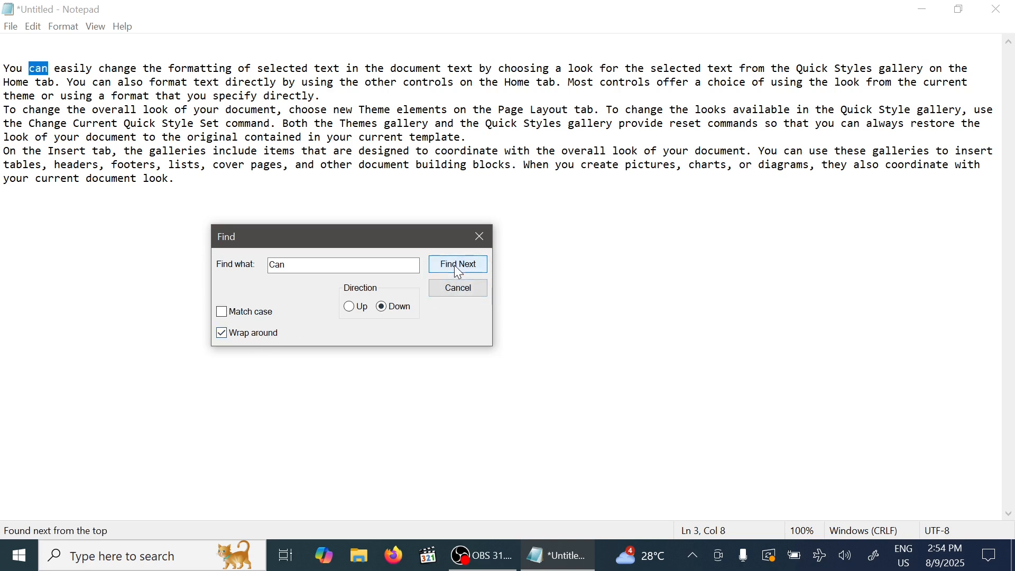
click(460, 273)
click(459, 272)
click(459, 272)
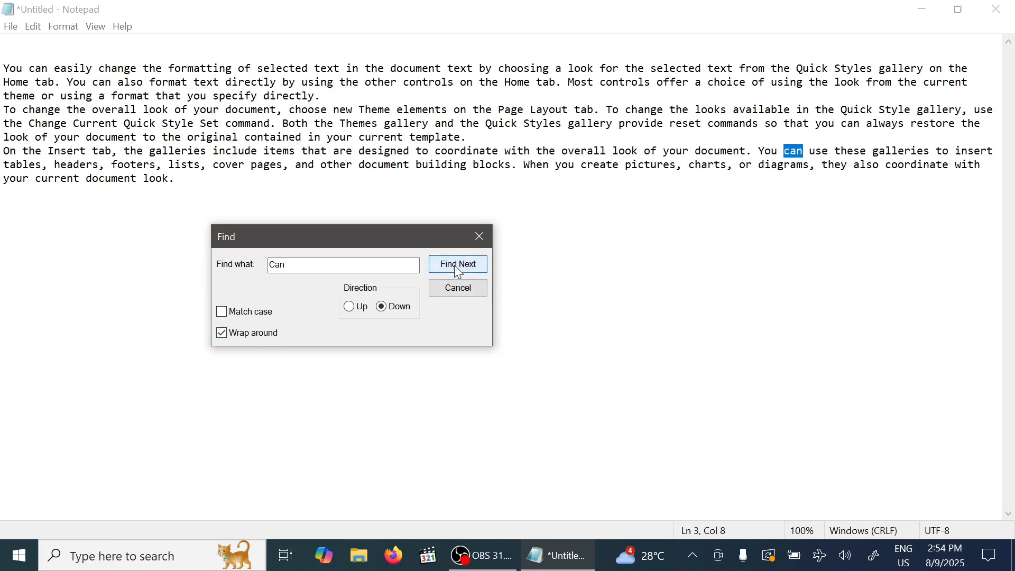
click(460, 272)
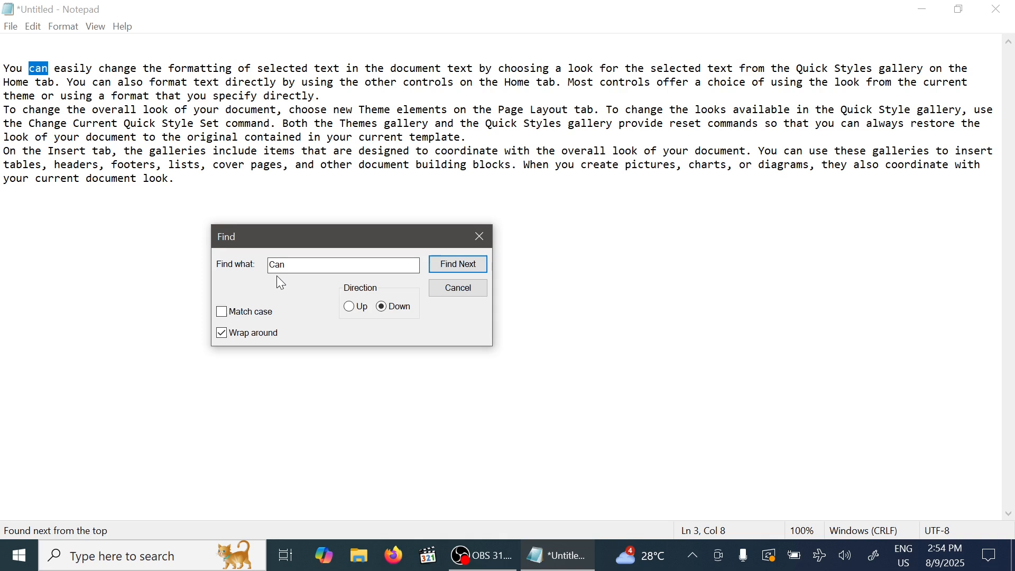
click(454, 291)
Step: Replace every occurrence of "can" with "The" one at a time throughout the document
click(38, 31)
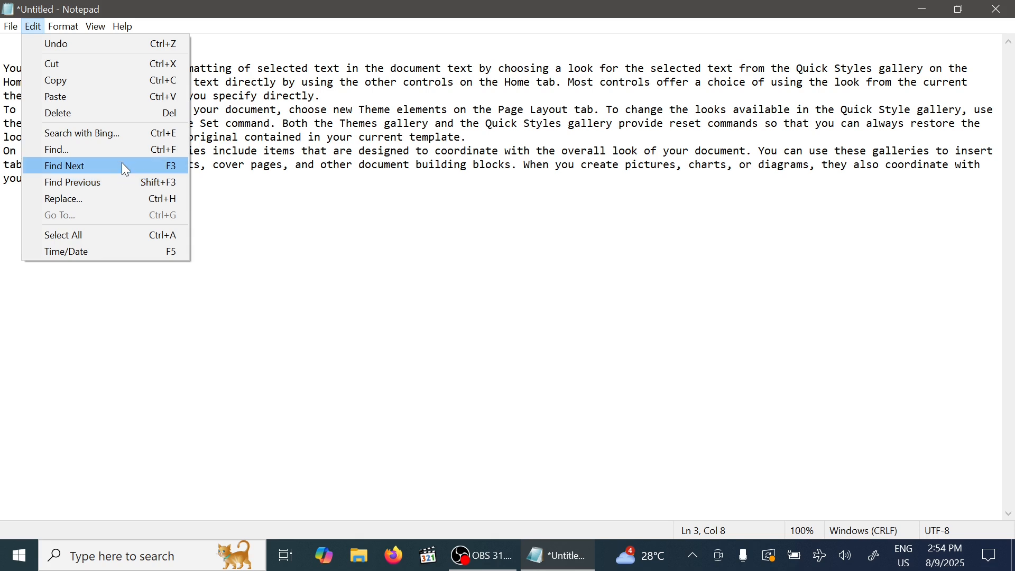
click(128, 199)
drag(202, 113, 372, 207)
click(324, 252)
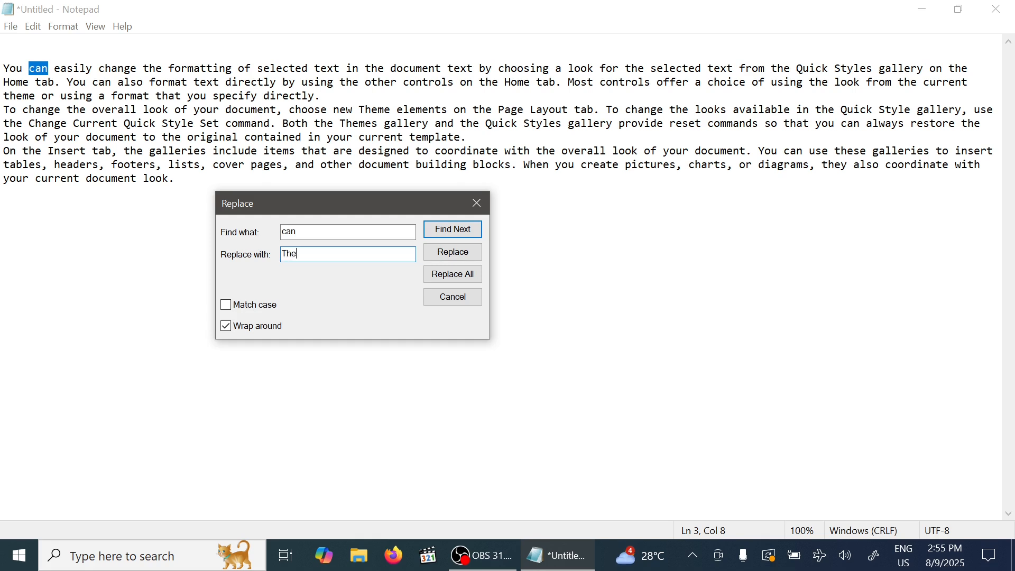
click(454, 254)
click(453, 254)
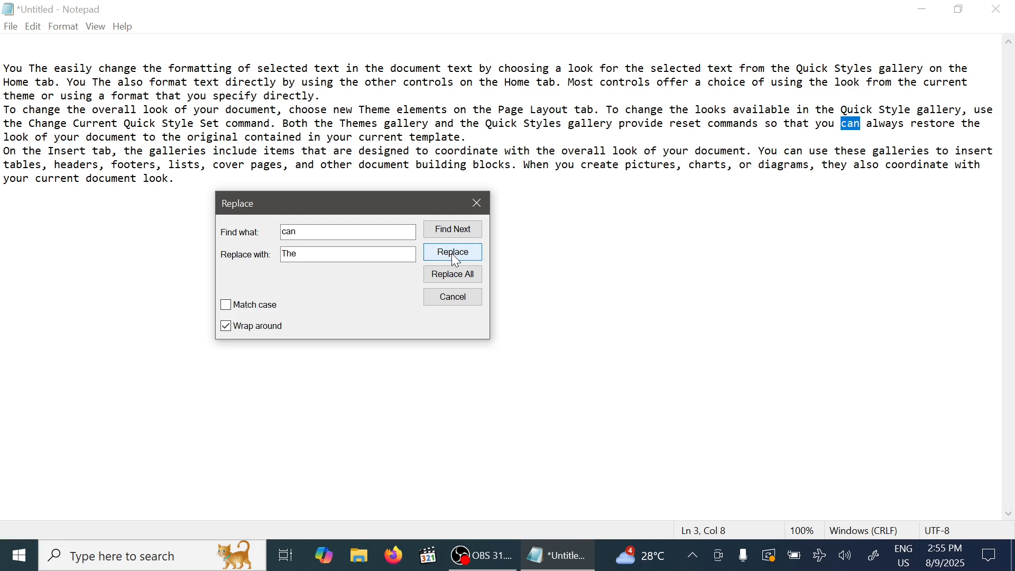
click(455, 259)
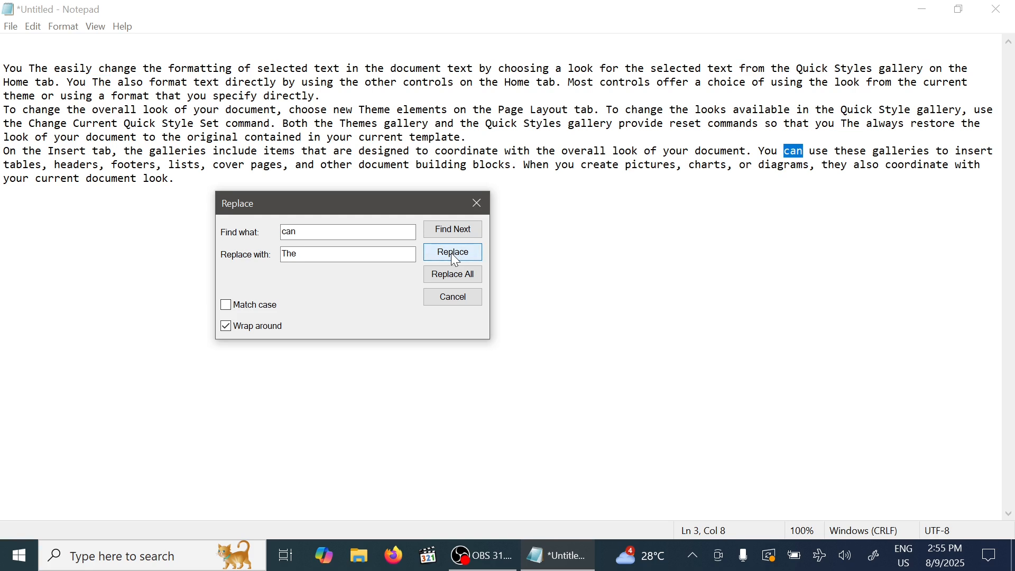
click(454, 255)
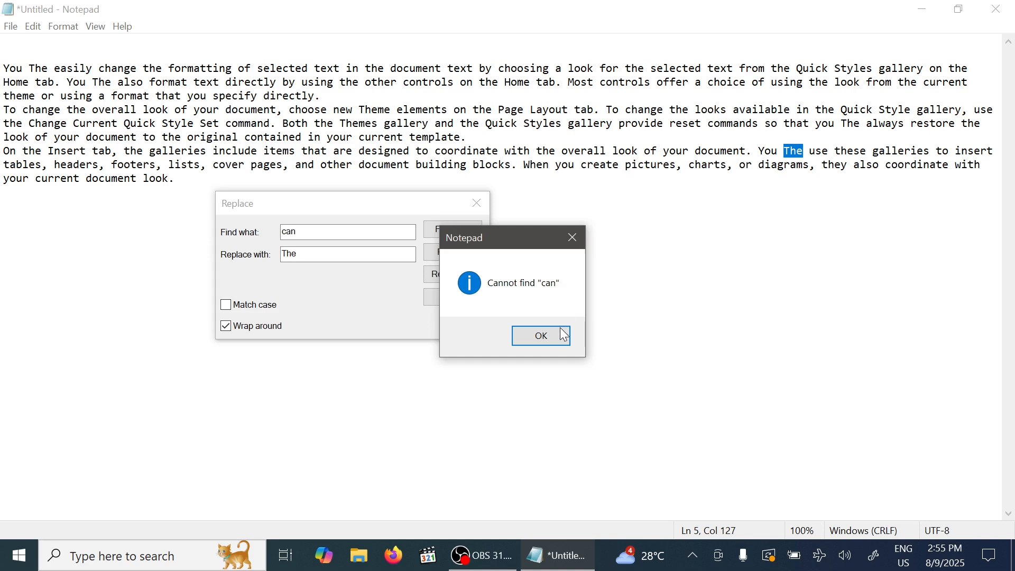
click(543, 335)
Step: Clear the replacement text and close the Replace dialog
double_click(335, 256)
key(BackSpace)
drag(320, 232, 234, 231)
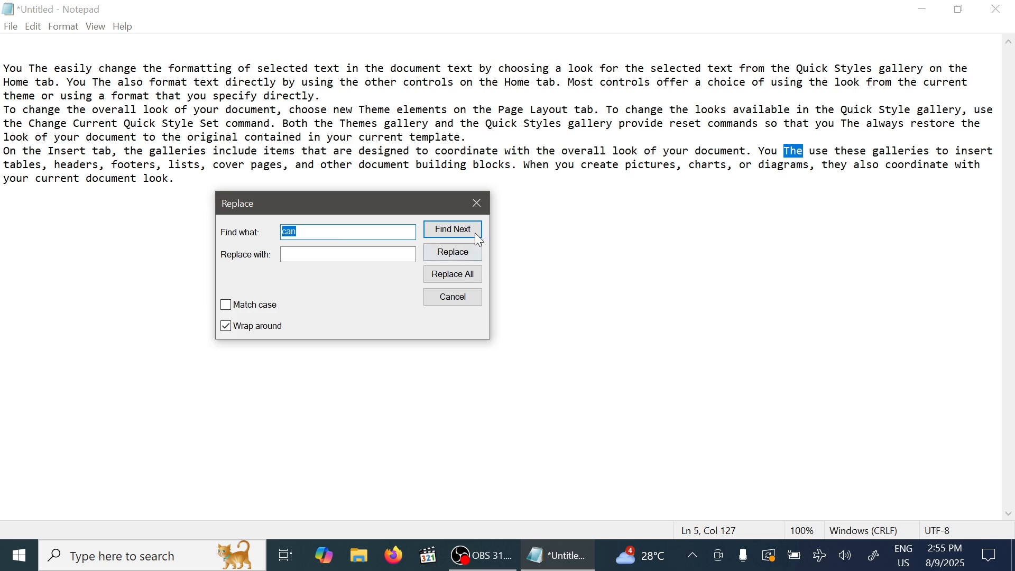
click(477, 203)
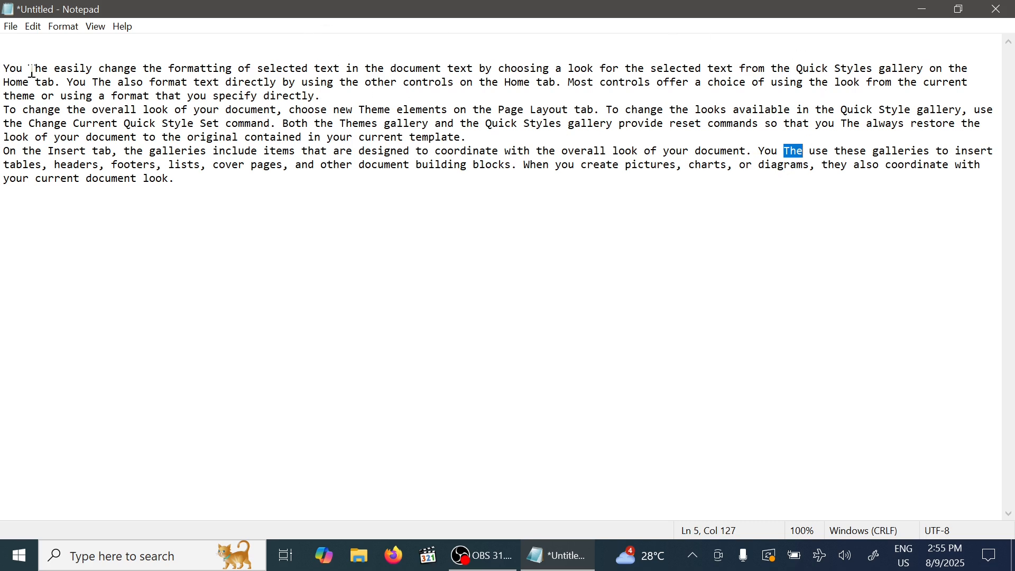
Step: Turn off word wrap so each paragraph runs on one long line
click(32, 26)
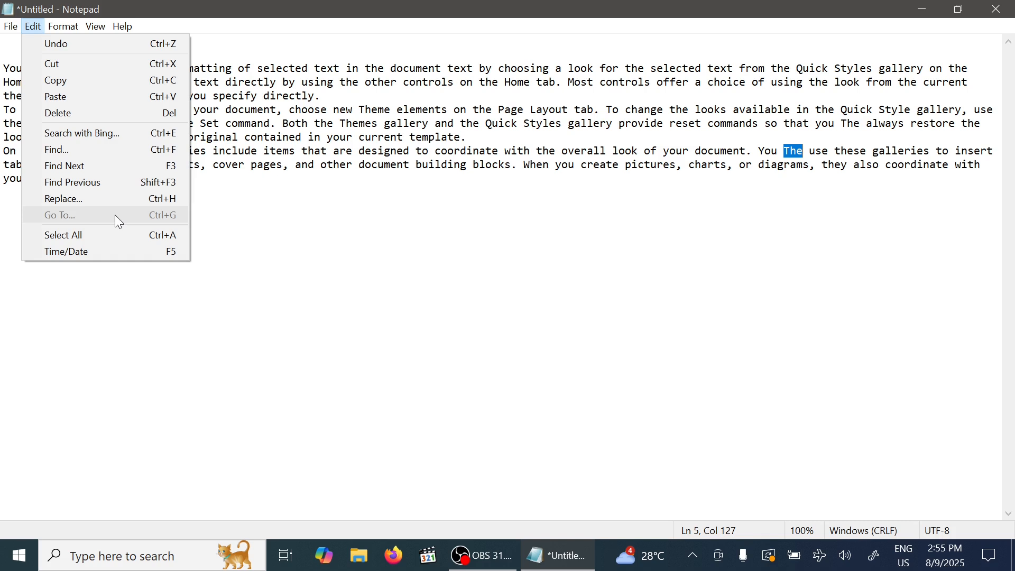
mouse_move(63, 26)
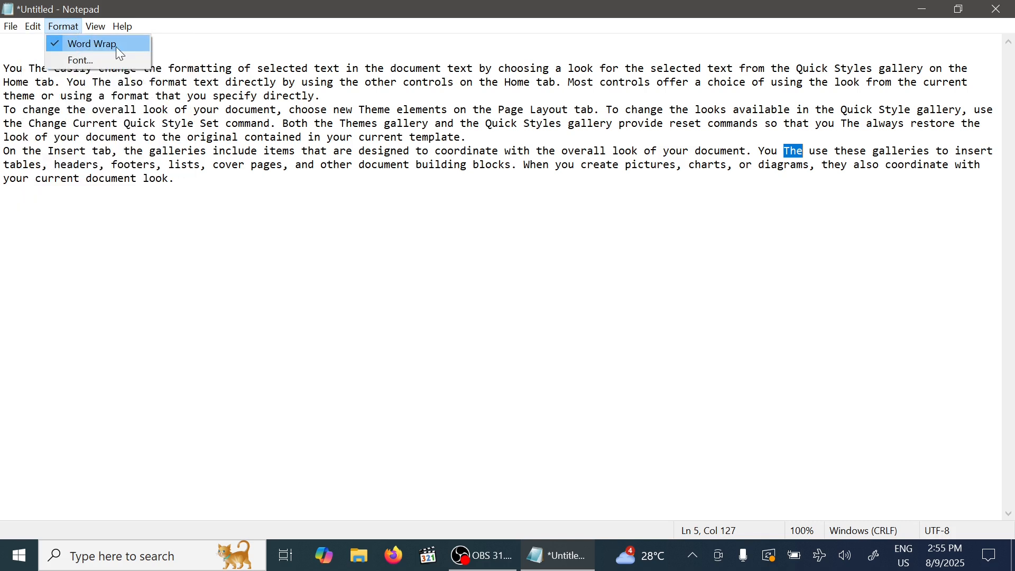
click(117, 46)
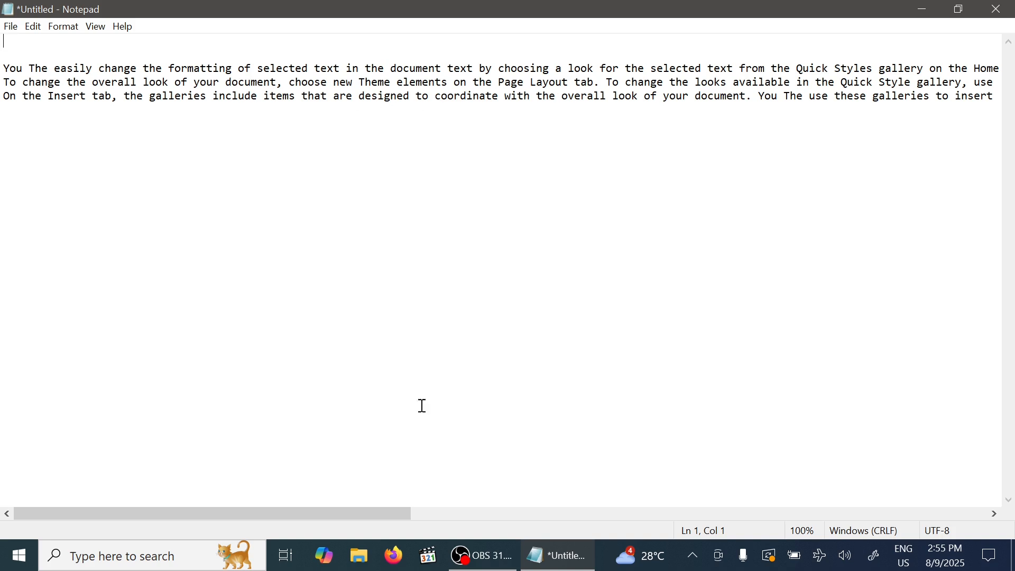
drag(362, 511, 256, 487)
Step: Turn word wrap back on and place the cursor in the wrapped lines of several paragraphs
click(53, 28)
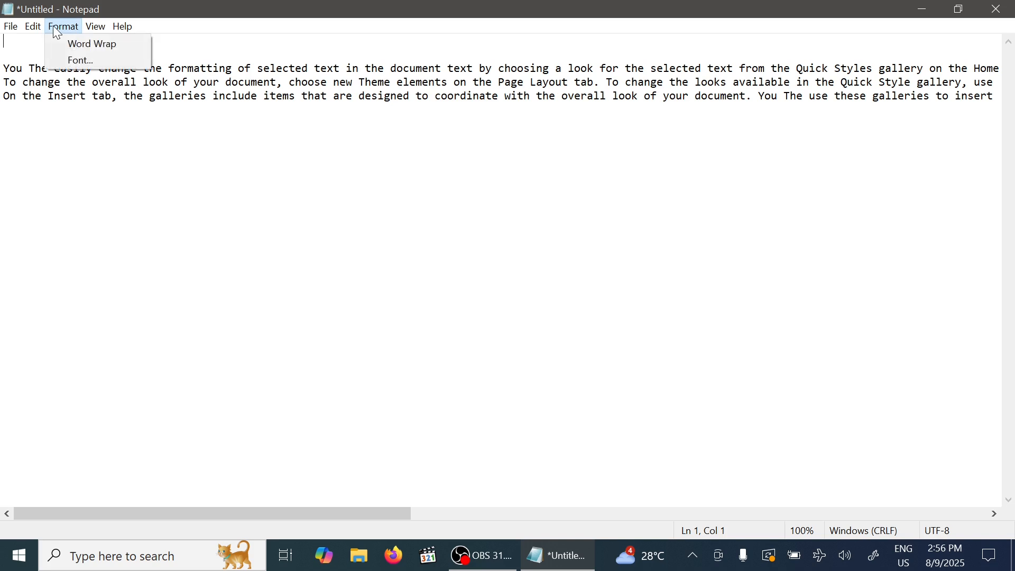
click(76, 44)
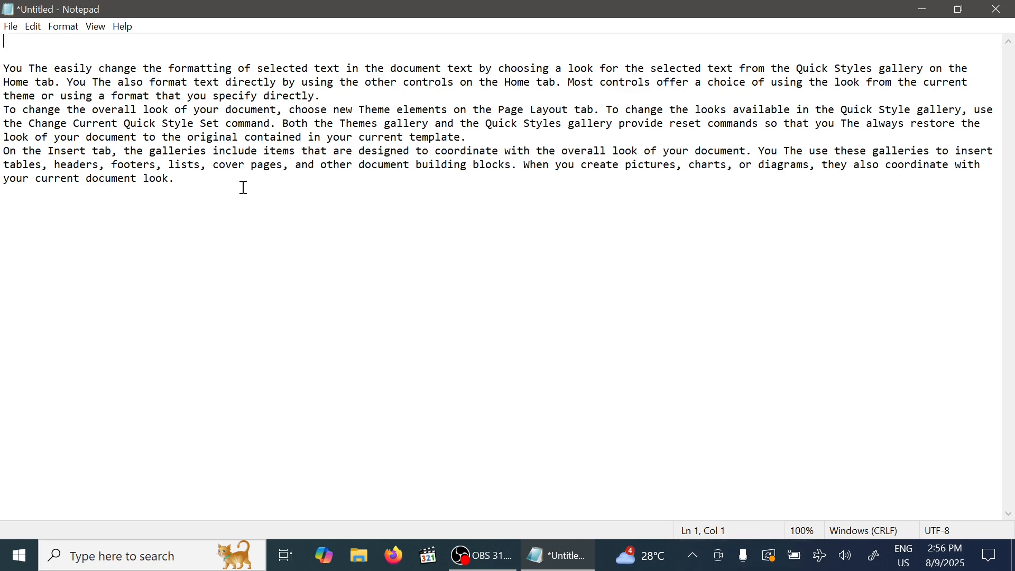
click(19, 176)
click(42, 123)
click(89, 83)
Step: Turn word wrap off again to view the paragraphs as single unwrapped lines
click(63, 27)
click(83, 49)
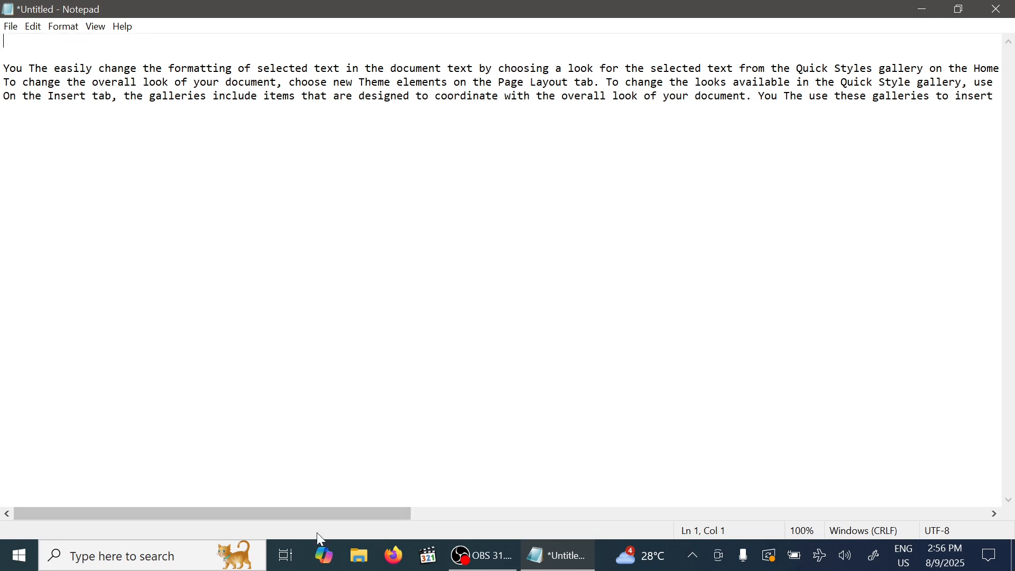
drag(333, 513, 148, 476)
Step: Move the cursor to line 2 with the Go To command
click(32, 26)
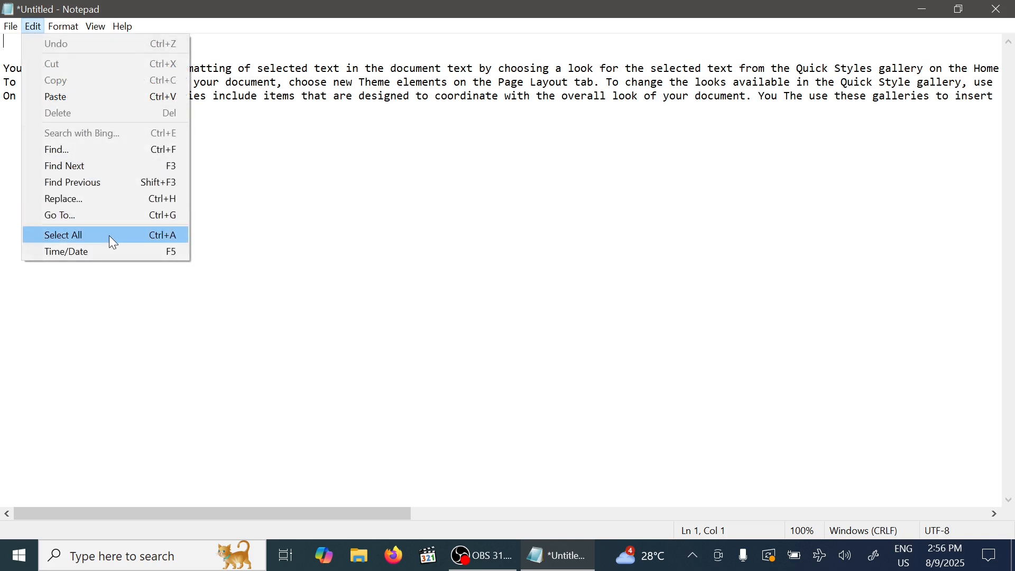
click(118, 217)
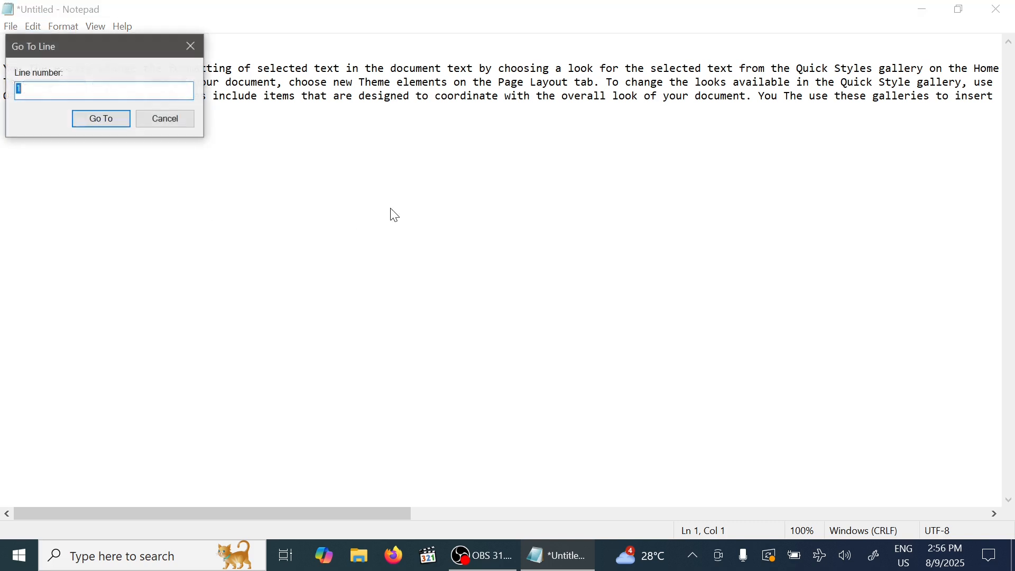
drag(130, 50, 337, 186)
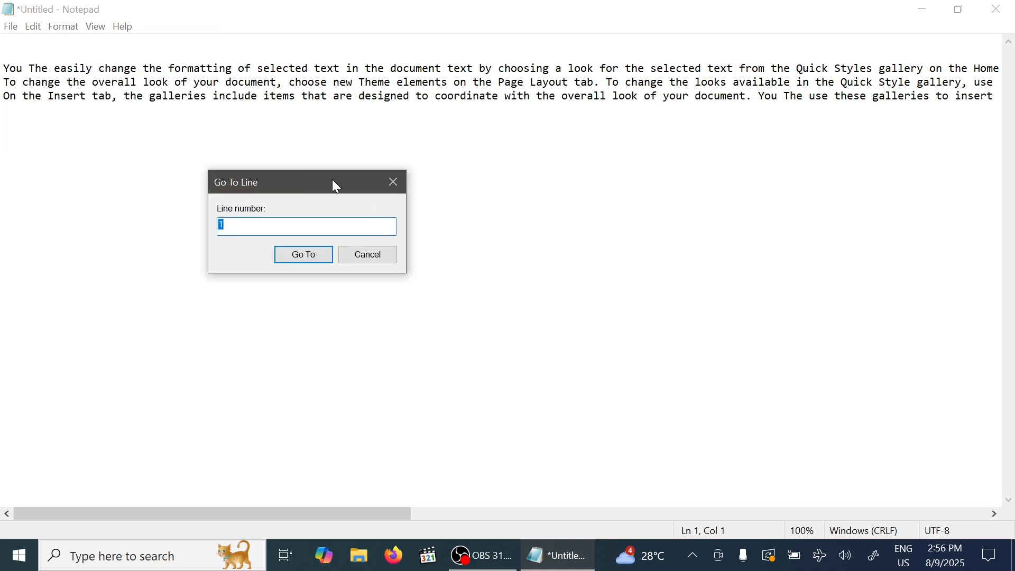
text(2)
click(304, 260)
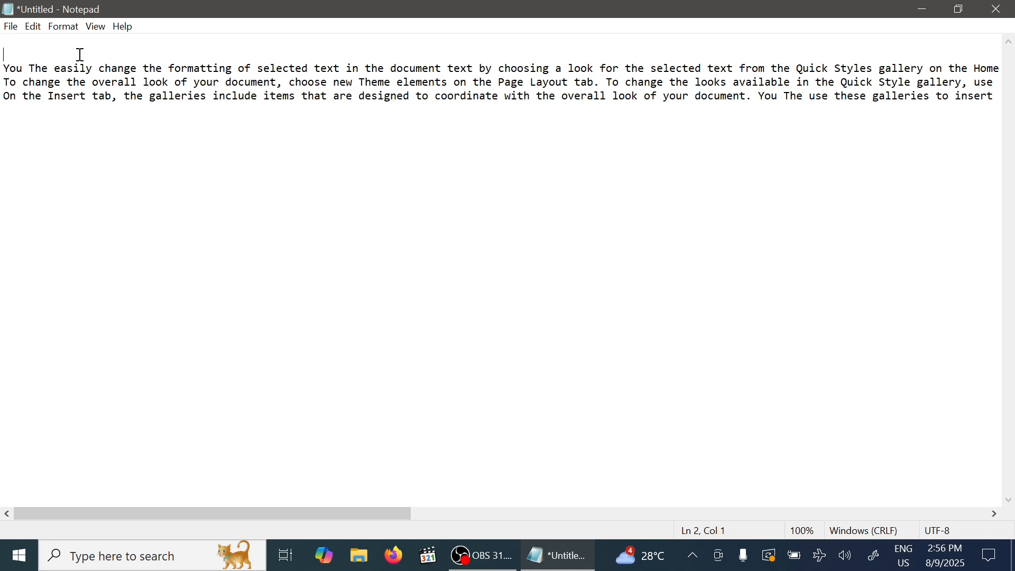
Step: Use the Go To command to jump to line 5
click(36, 28)
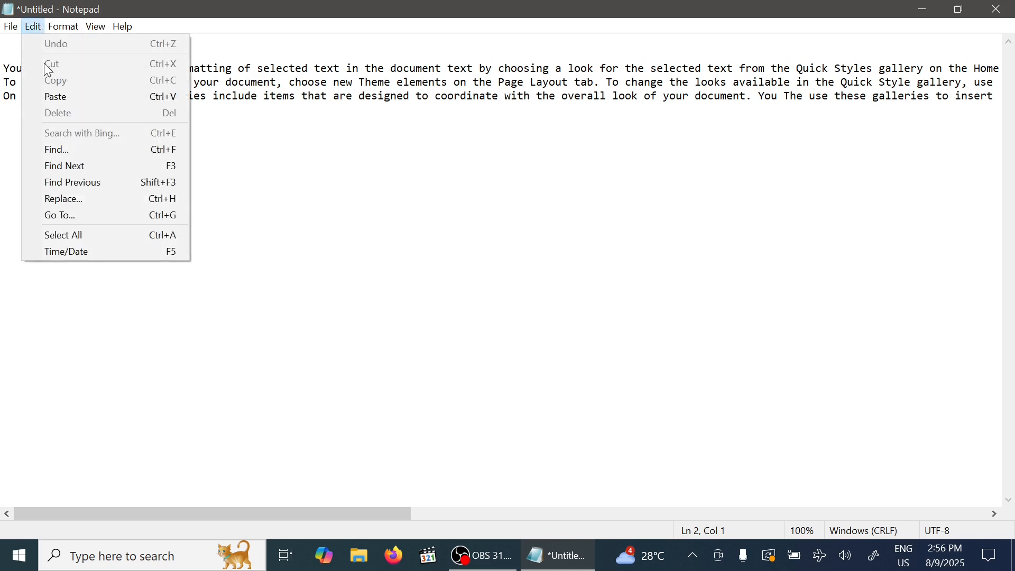
click(66, 217)
text(5)
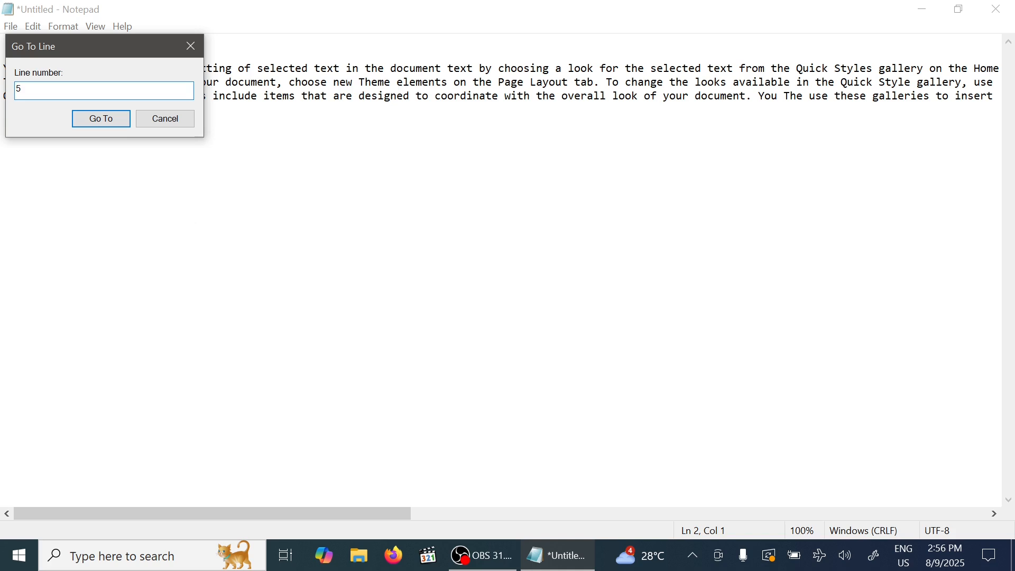
click(99, 119)
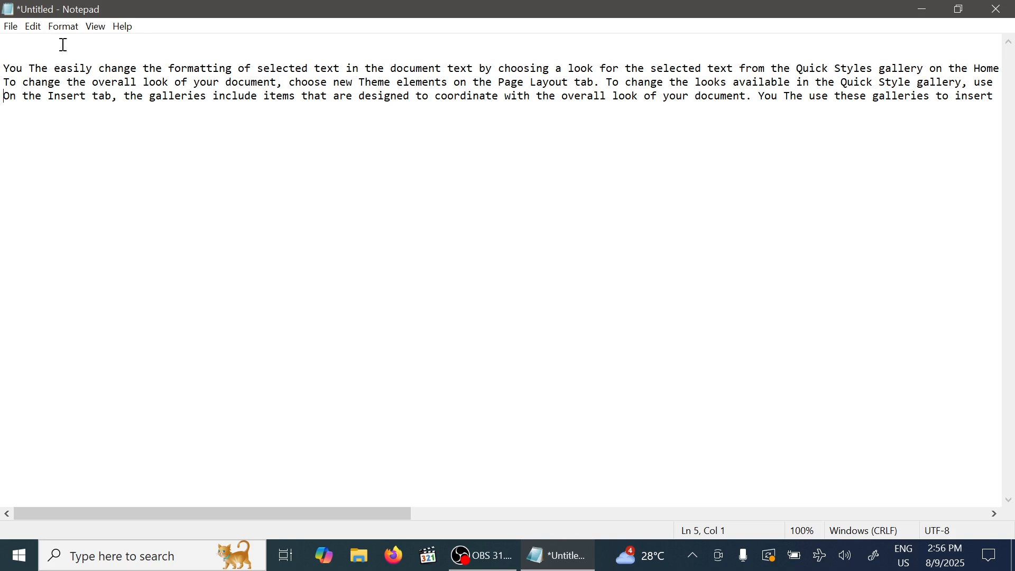
Step: Select all the text in the document and look over the full selection
click(33, 26)
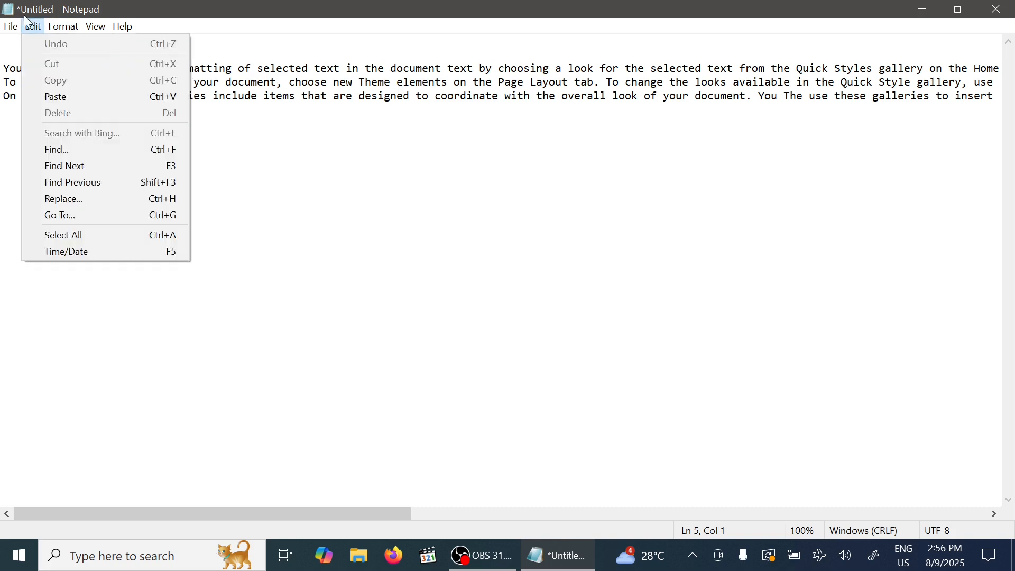
click(111, 240)
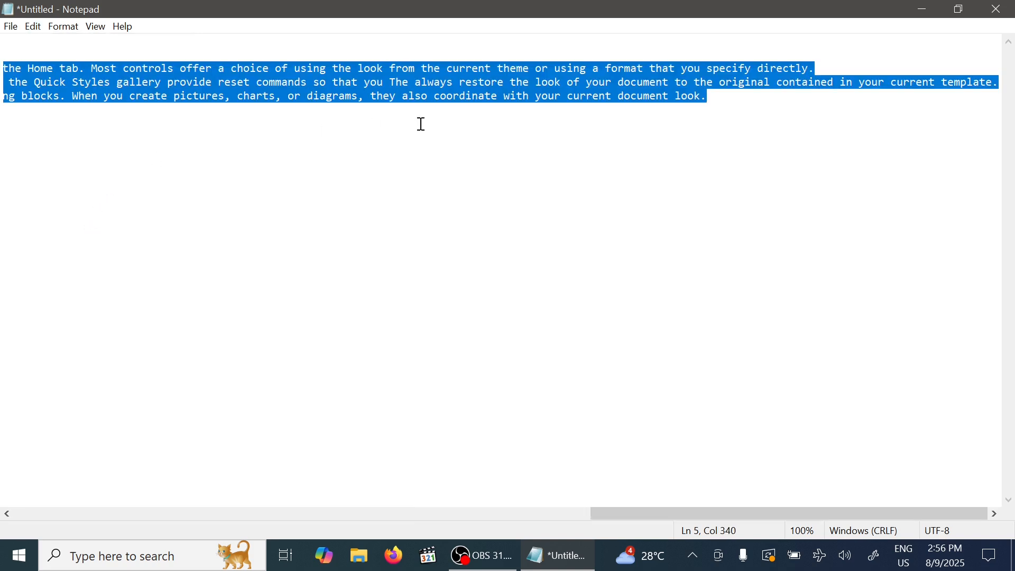
drag(707, 515, 2, 199)
Step: Turn word wrap on for the document and clear the text selection
click(34, 25)
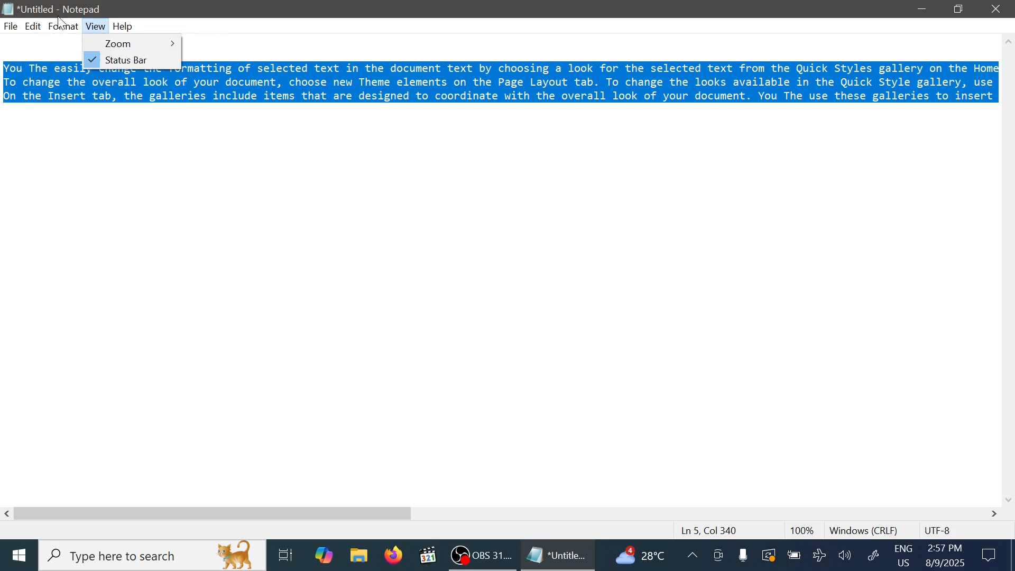
mouse_move(62, 26)
click(91, 47)
click(195, 183)
click(34, 26)
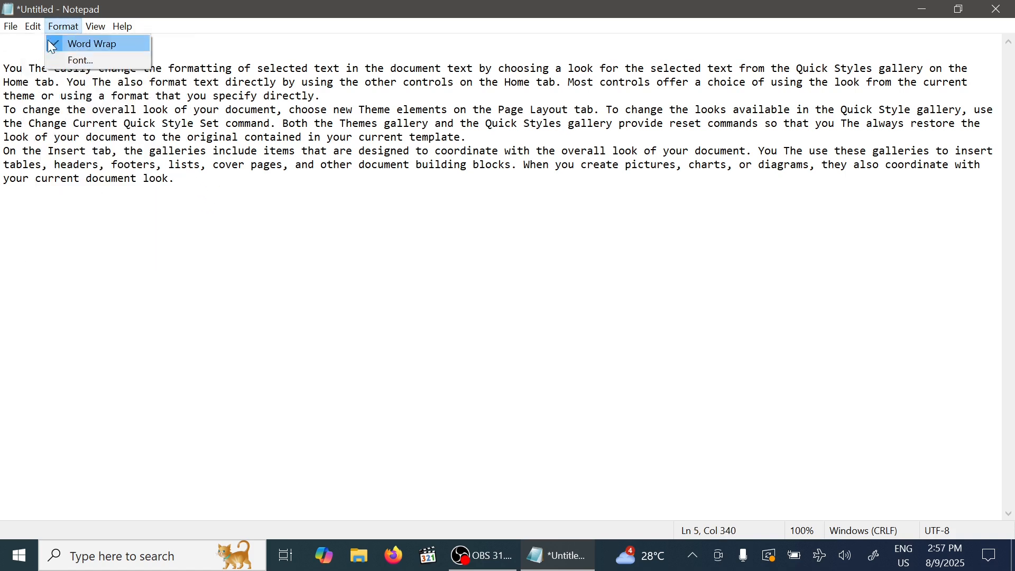
click(325, 242)
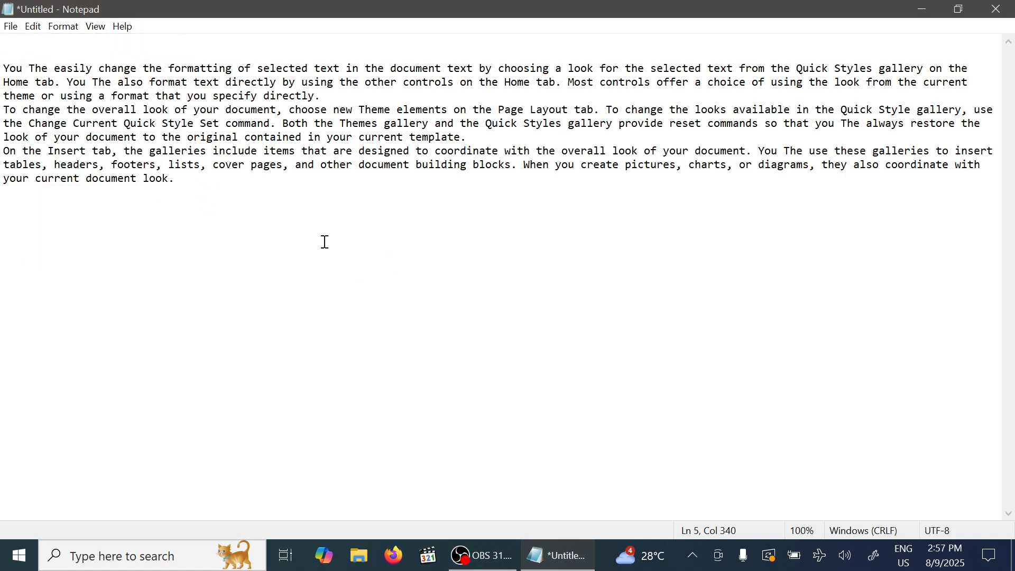
Step: Insert the current time and date on a new line below the last paragraph
key(Return)
click(32, 27)
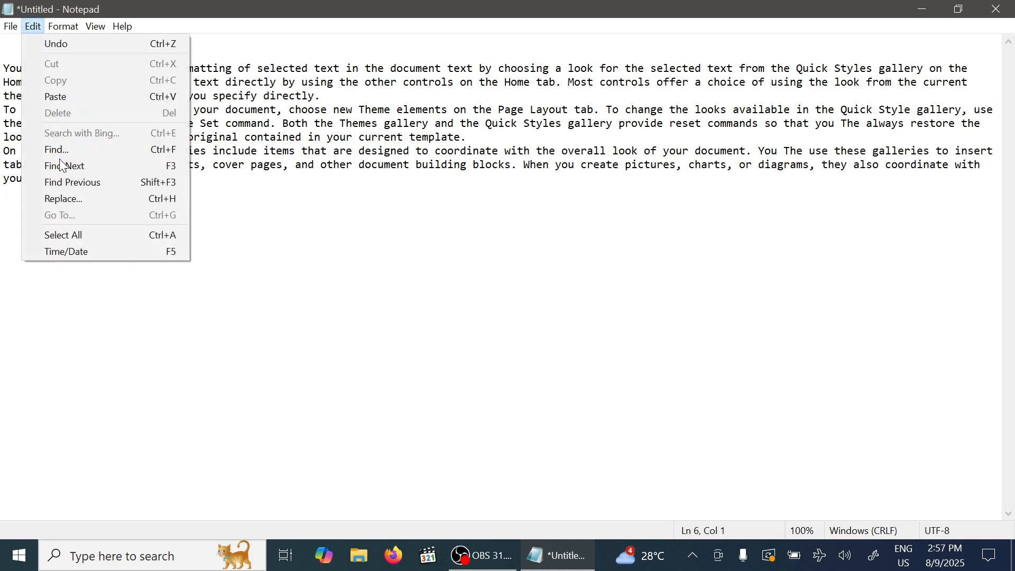
click(88, 254)
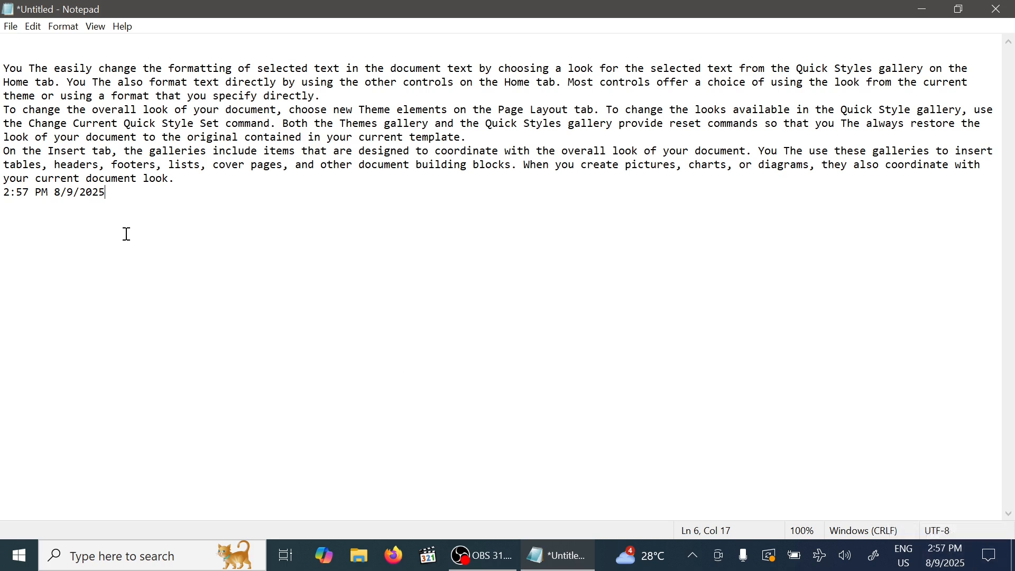
Step: Insert the current time and date on the blank line above the first paragraph, followed by a line break
click(61, 50)
click(33, 26)
click(88, 249)
key(Return)
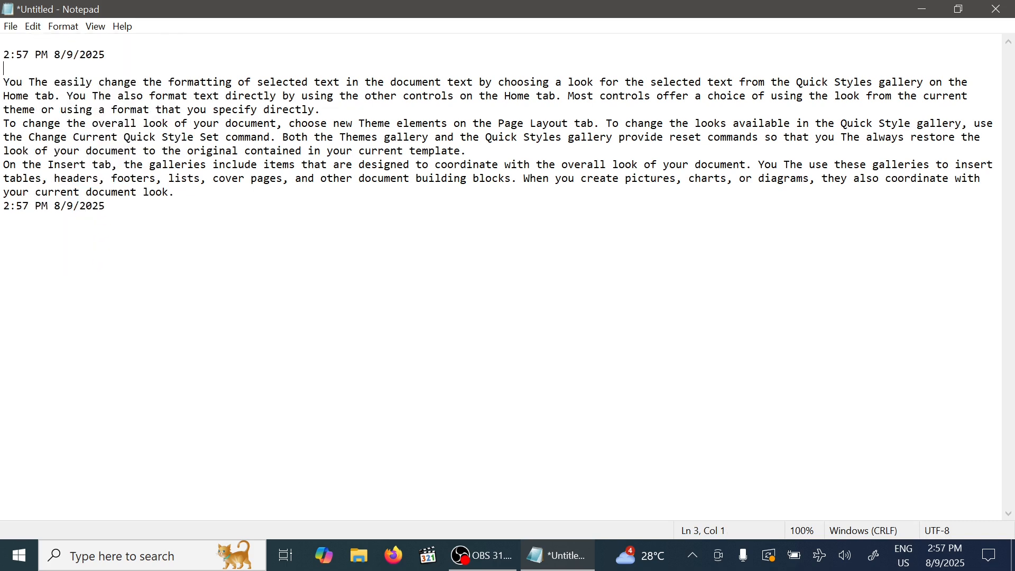
Step: Turn word wrap off and back on for the document
click(49, 26)
mouse_move(43, 26)
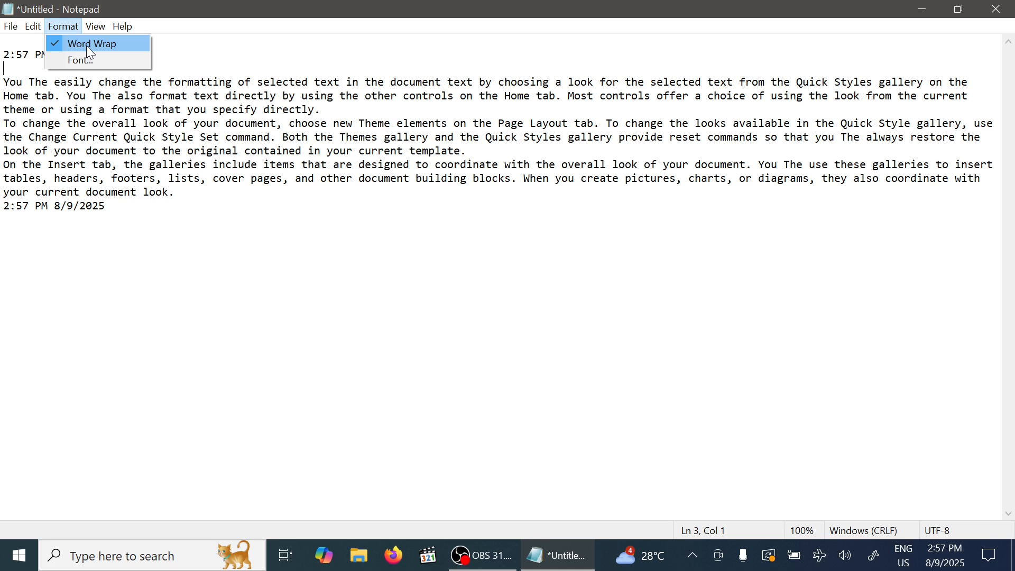
click(90, 44)
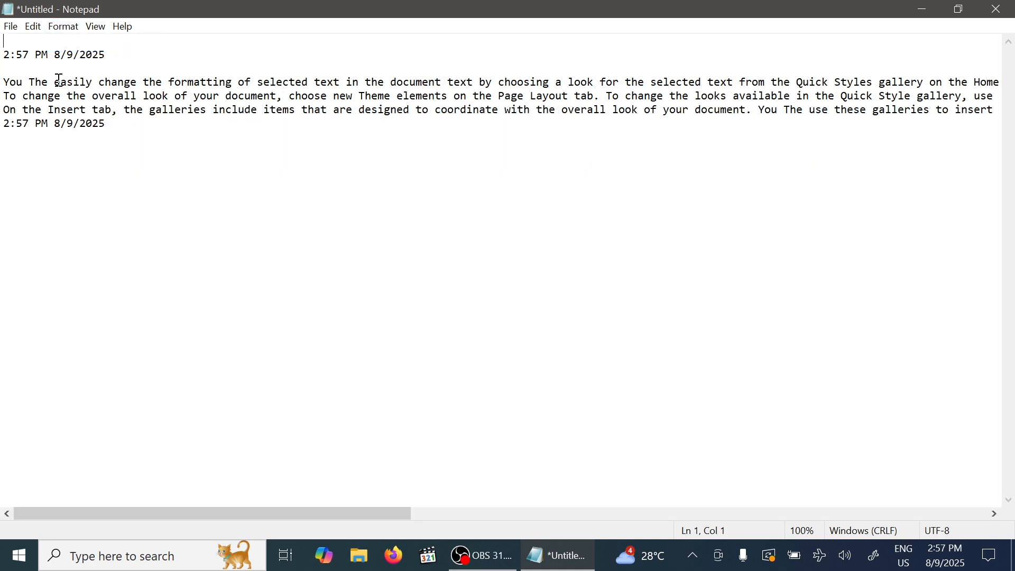
click(42, 81)
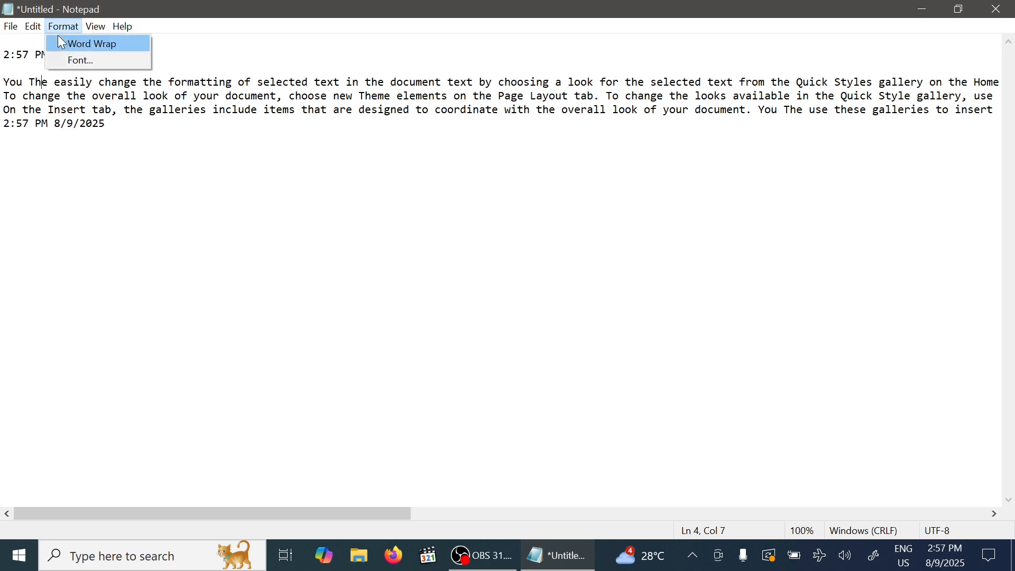
click(81, 45)
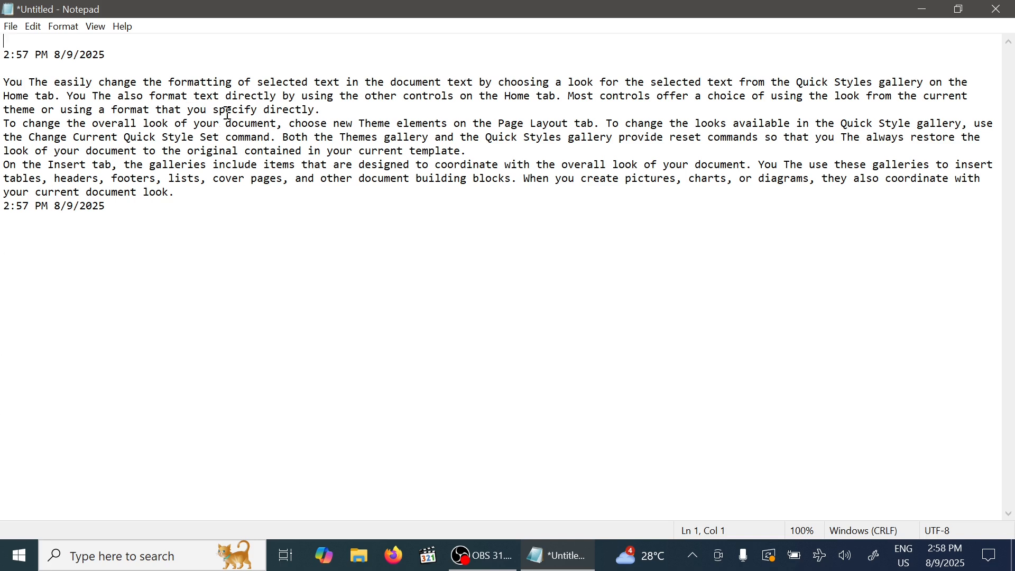
Step: Open the font settings and browse the typefaces from the start of the font list, previewing their samples up to Bookshelf Symbol 7
click(63, 26)
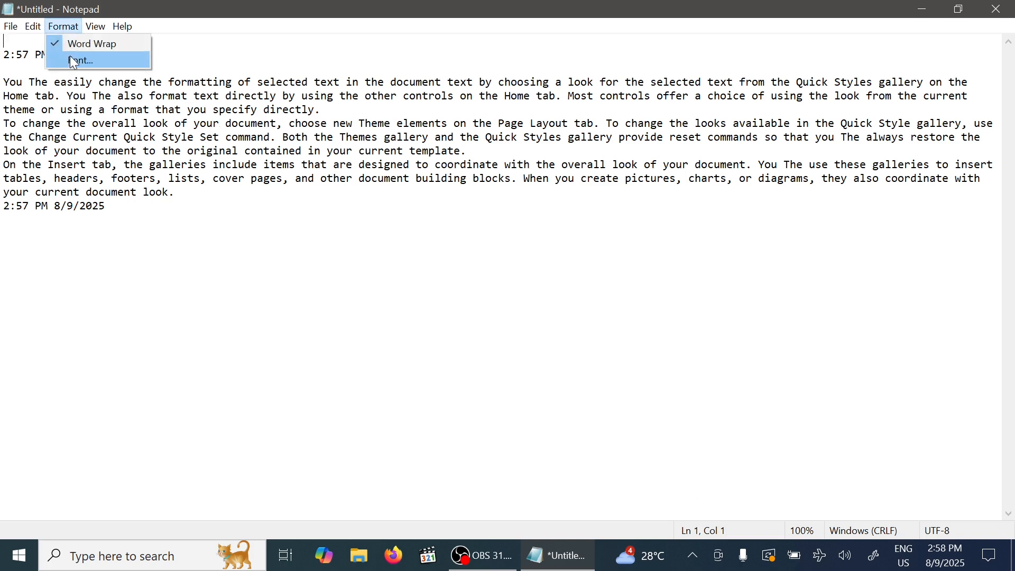
click(77, 62)
drag(232, 132, 574, 140)
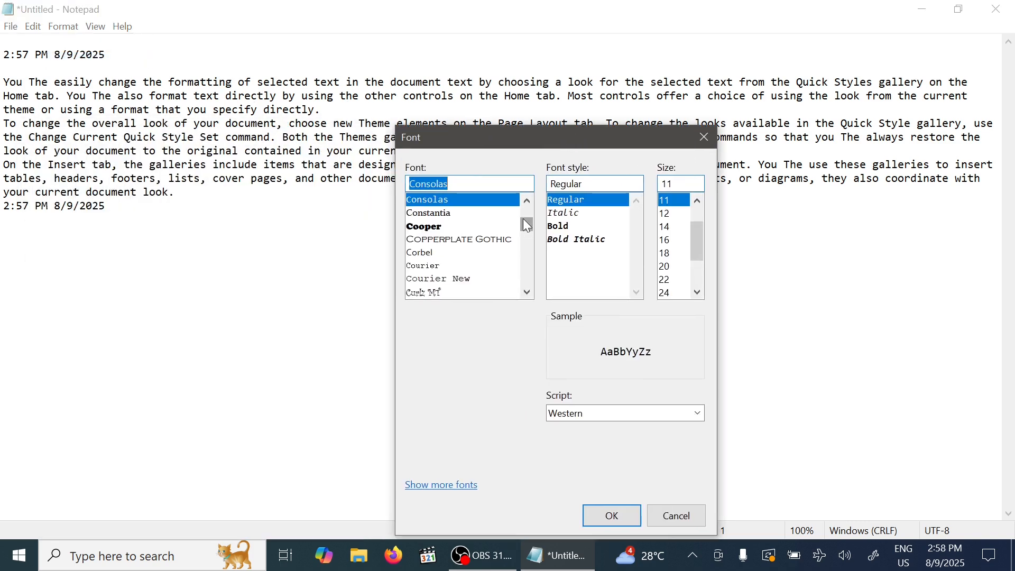
drag(528, 225, 528, 210)
click(444, 203)
key(Down)
key(Down)
key(Down)
key(Down)
key(Down)
key(Down)
key(Down)
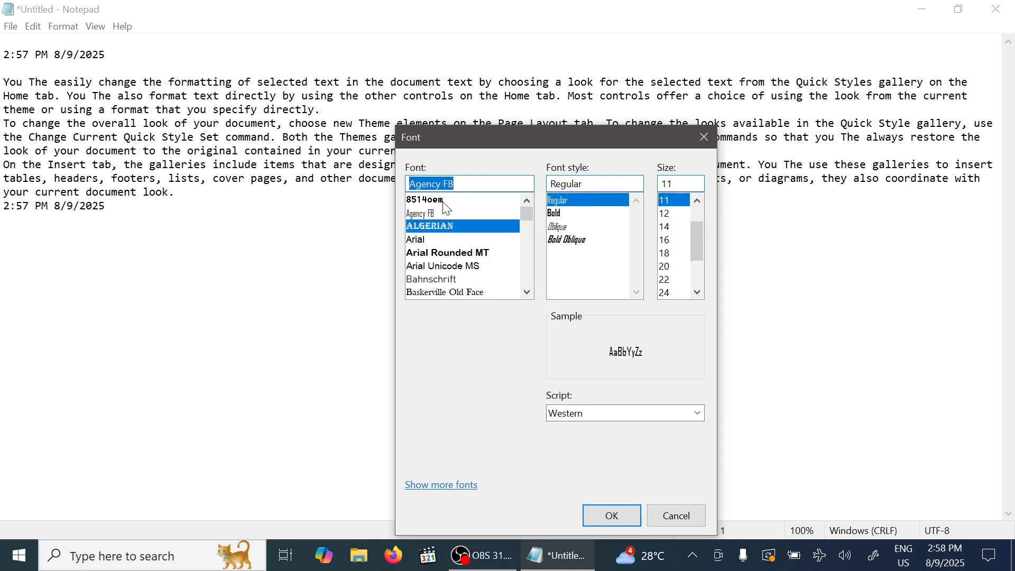
key(Down)
key(Down)
key(Down)
key(Down)
key(Down)
key(Down)
key(Down)
key(Down)
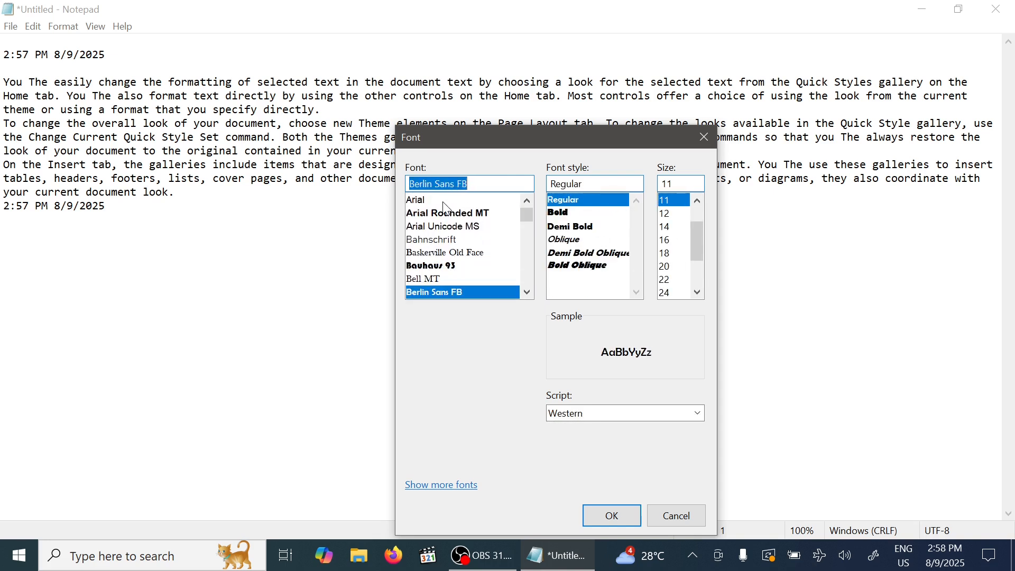
key(Down)
key(Down)
key(Down)
key(Down)
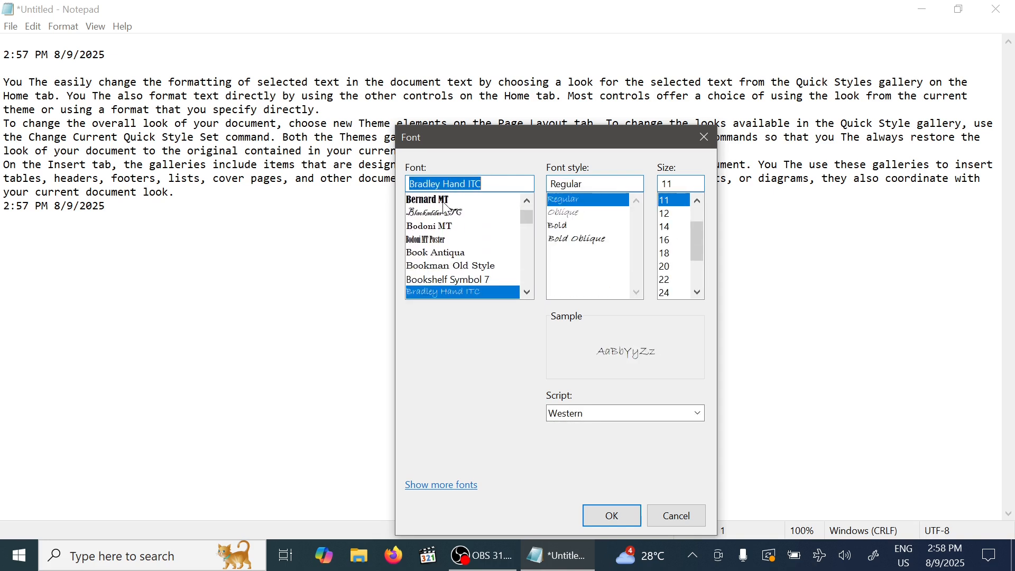
key(Up)
key(Up)
key(Up)
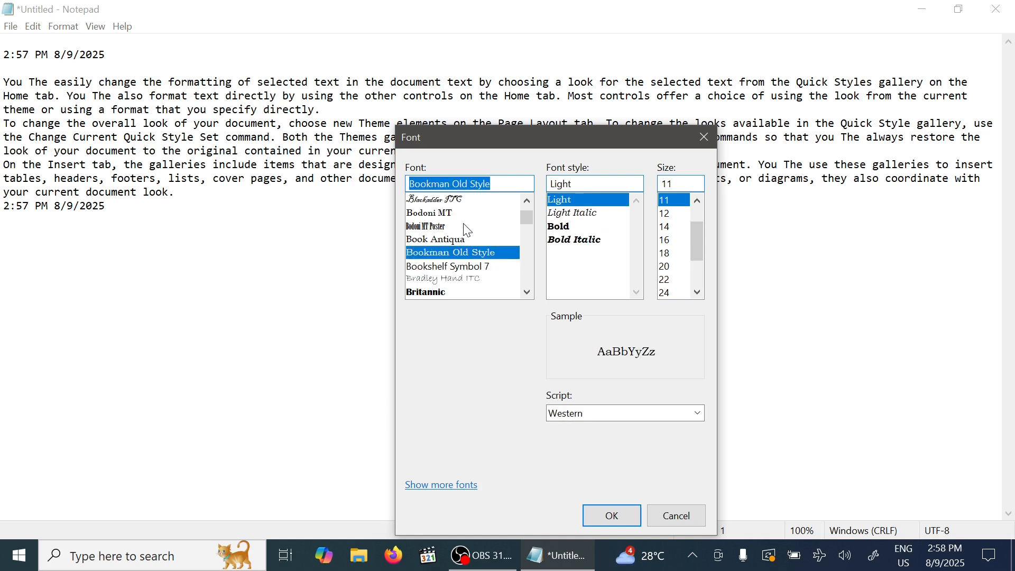
key(Down)
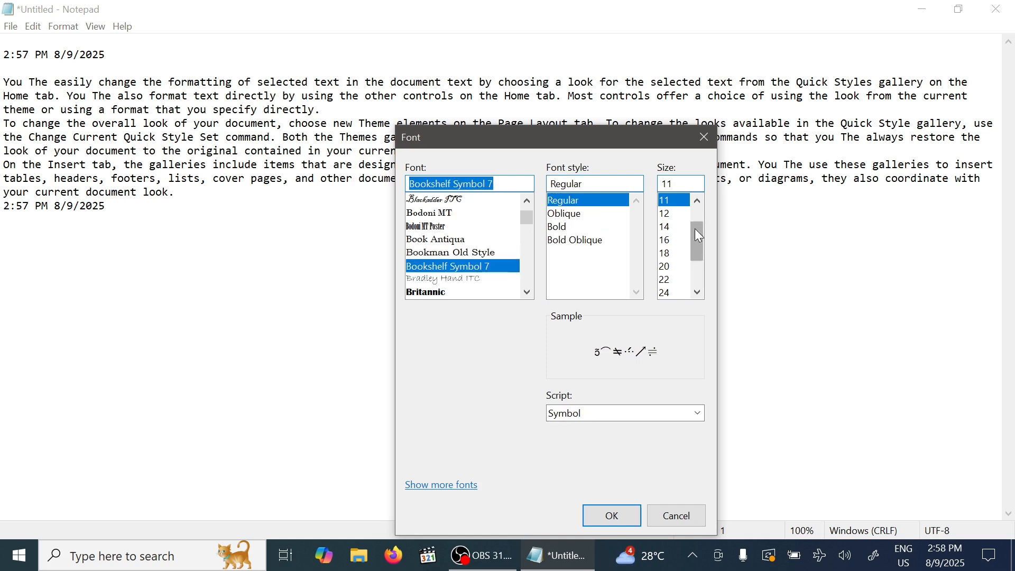
Step: Set the document's font to Bookman Old Style, bold, size 22
click(582, 228)
click(580, 239)
click(562, 228)
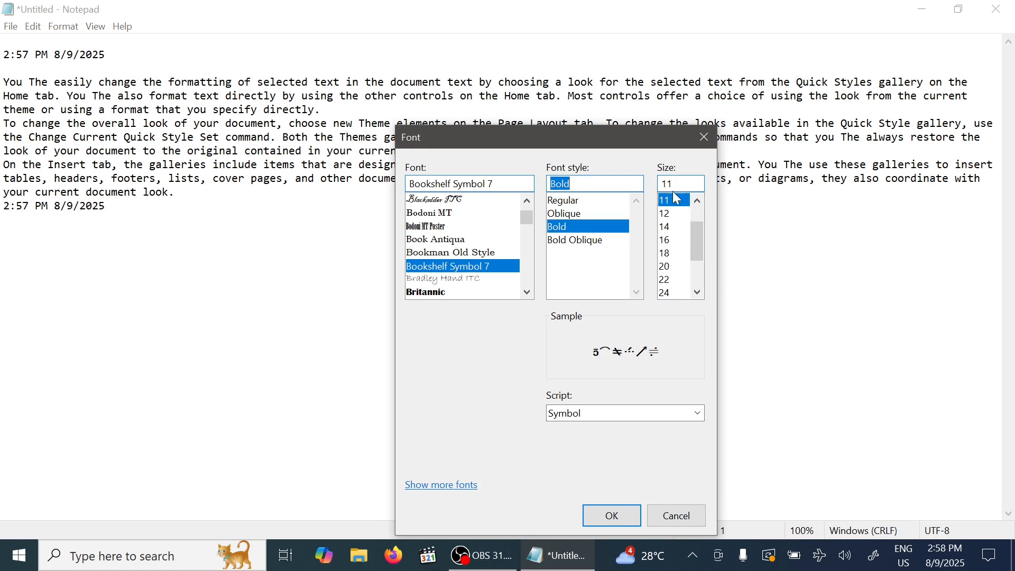
click(675, 214)
click(671, 241)
click(672, 254)
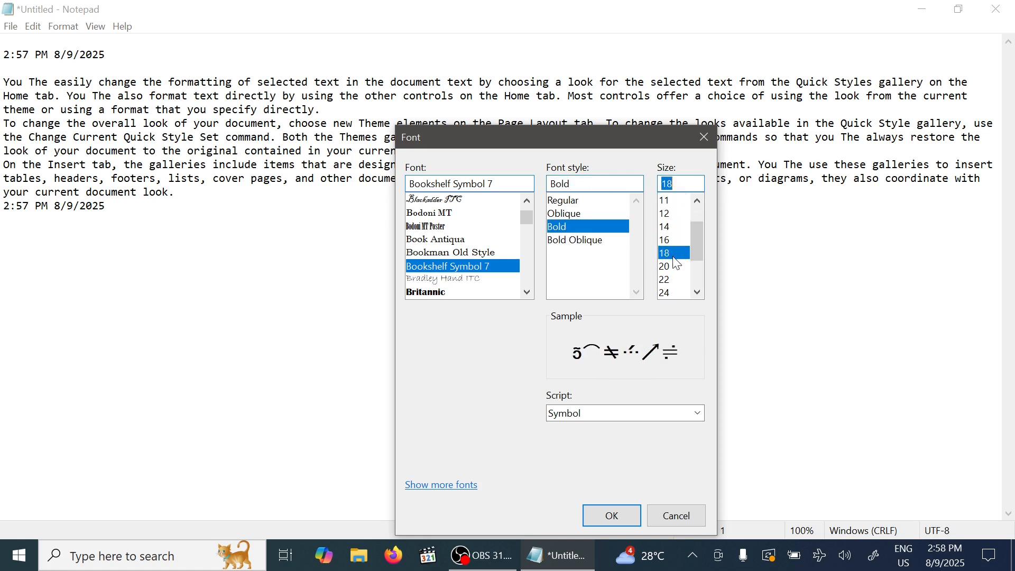
click(467, 255)
click(671, 229)
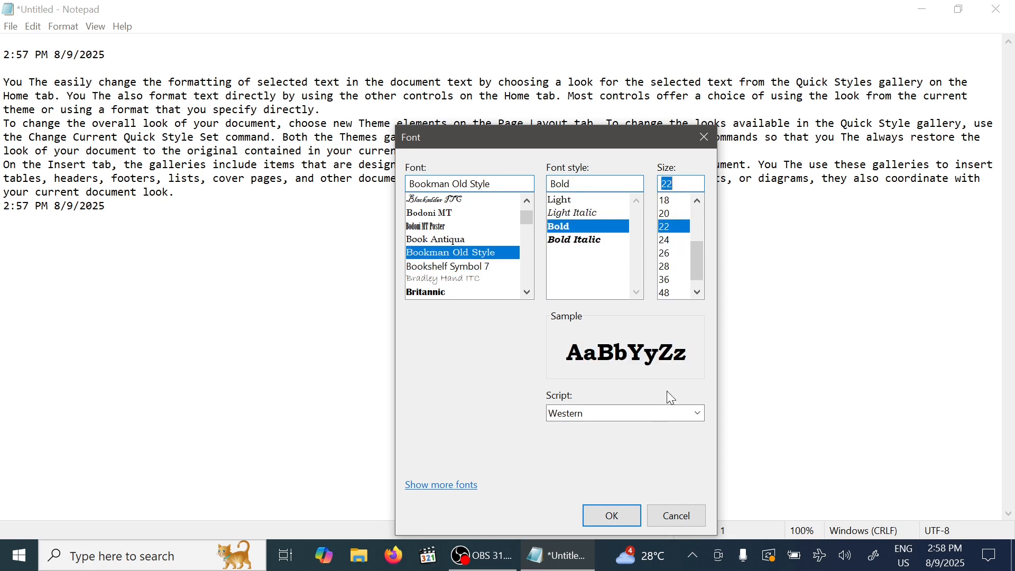
click(614, 517)
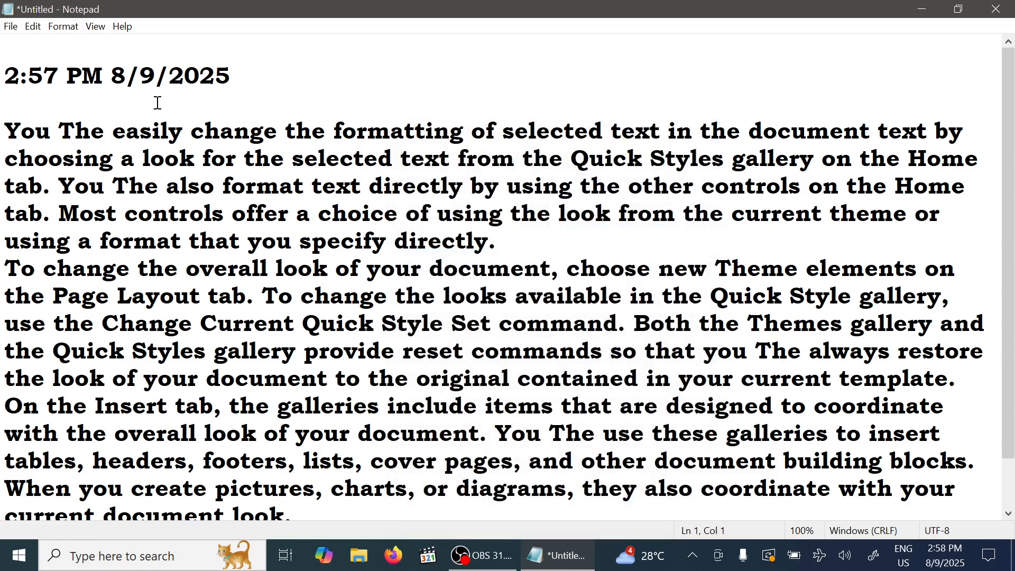
Step: Select the first paragraph and change the font to Bradley Hand ITC, size 26
drag(8, 130, 531, 250)
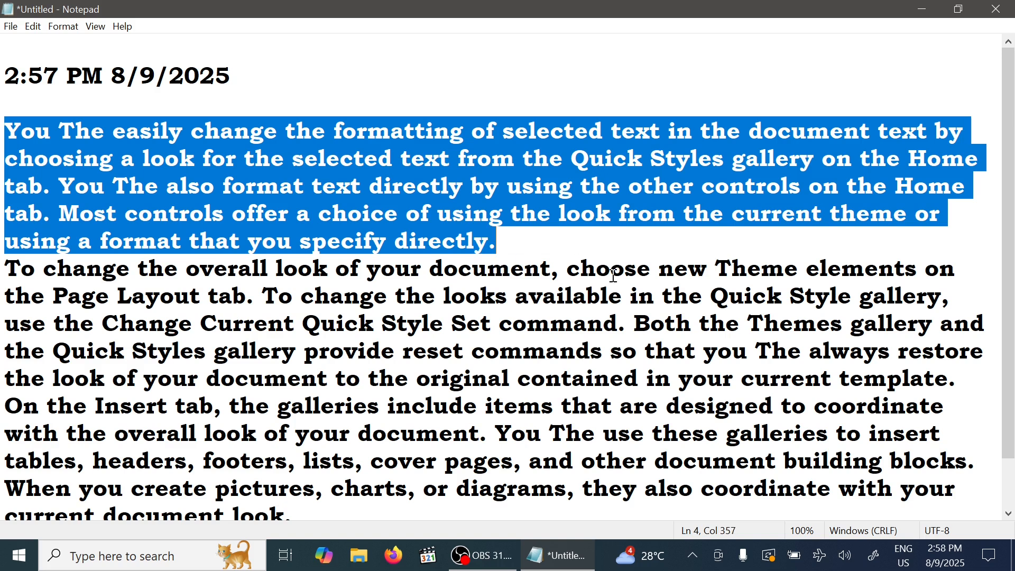
click(72, 25)
click(79, 59)
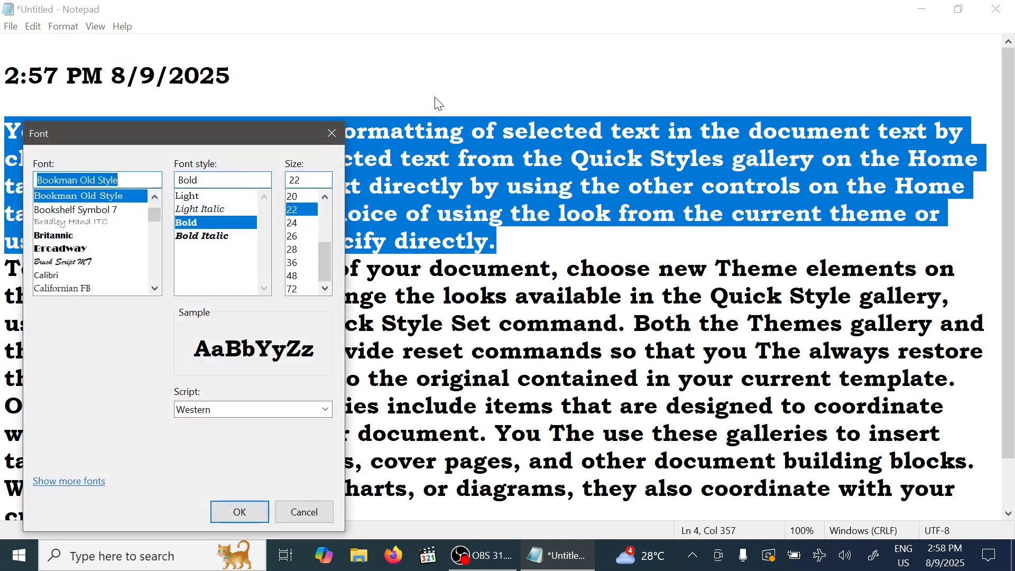
drag(226, 132, 429, 87)
click(500, 195)
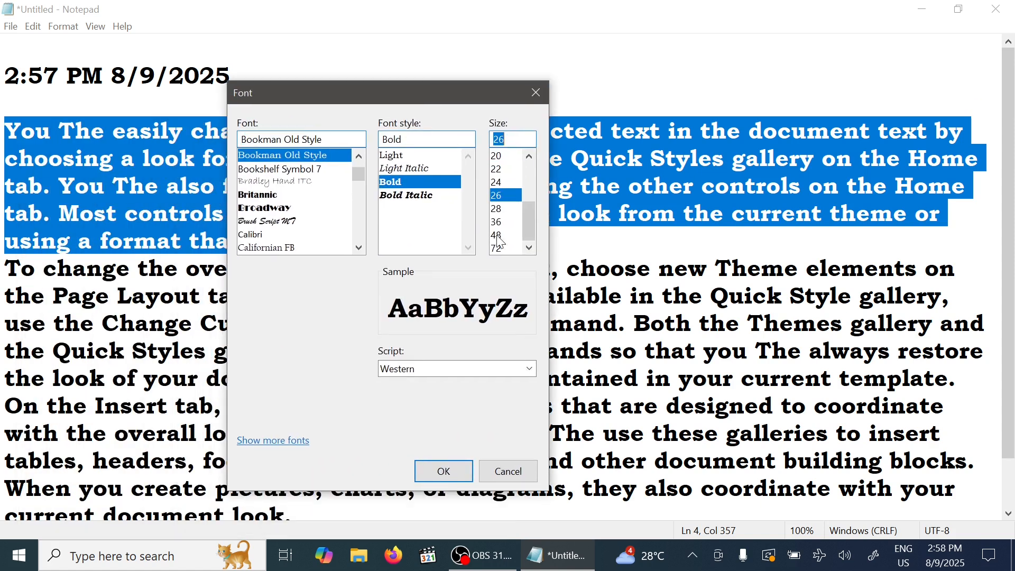
click(309, 185)
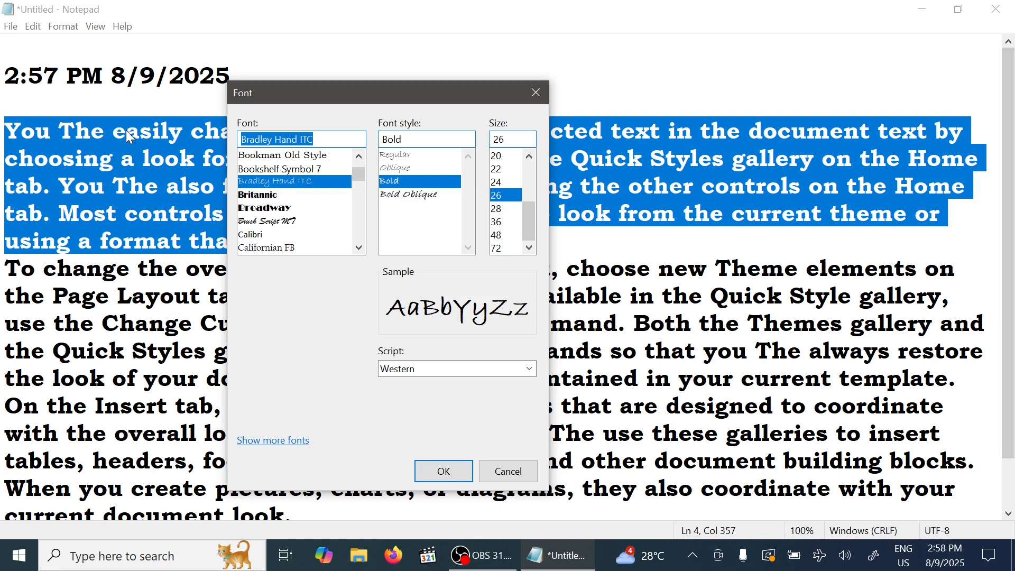
click(439, 471)
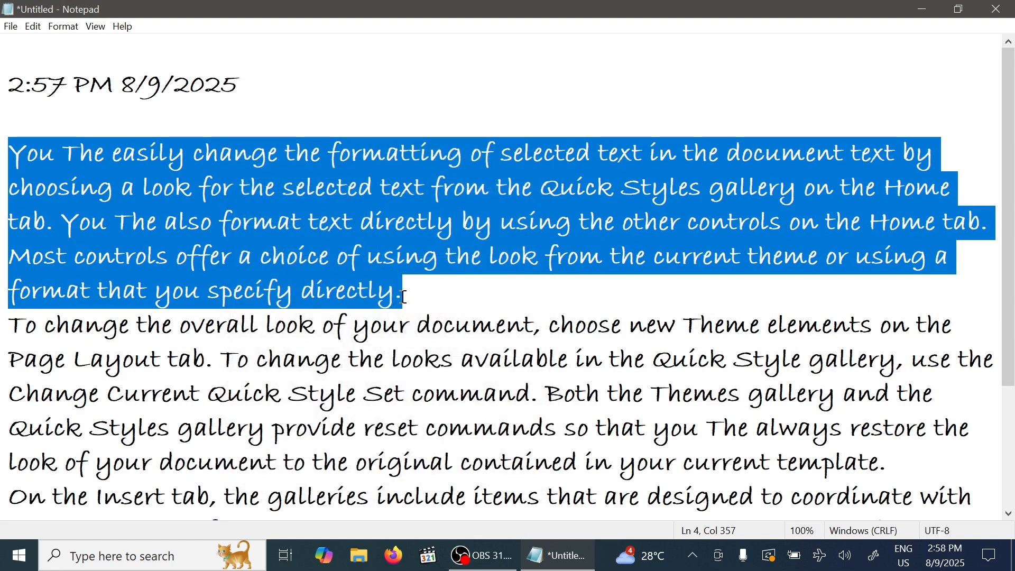
Step: Zoom in on the document by two levels to 120% and clear the text selection
click(64, 28)
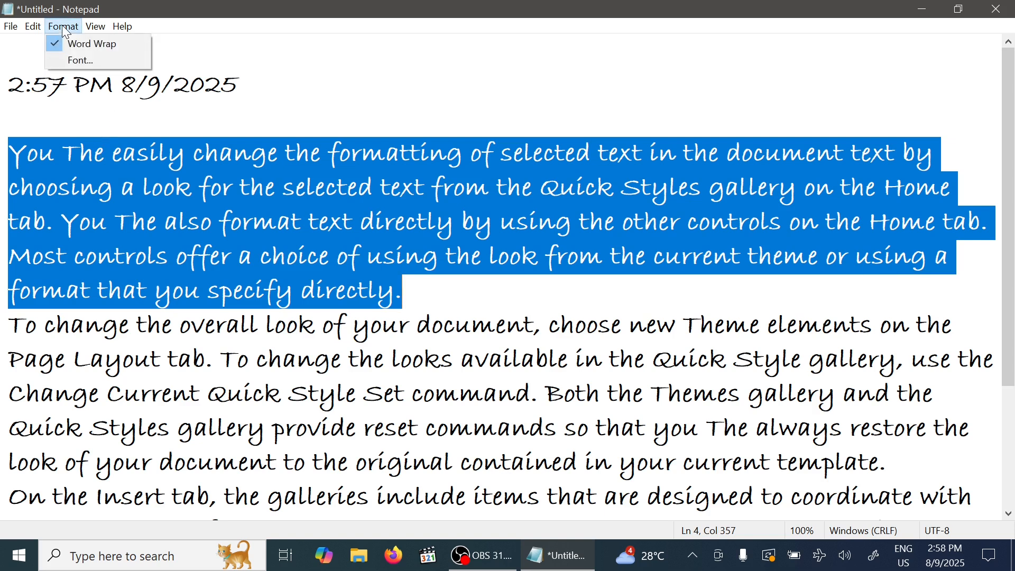
mouse_move(103, 31)
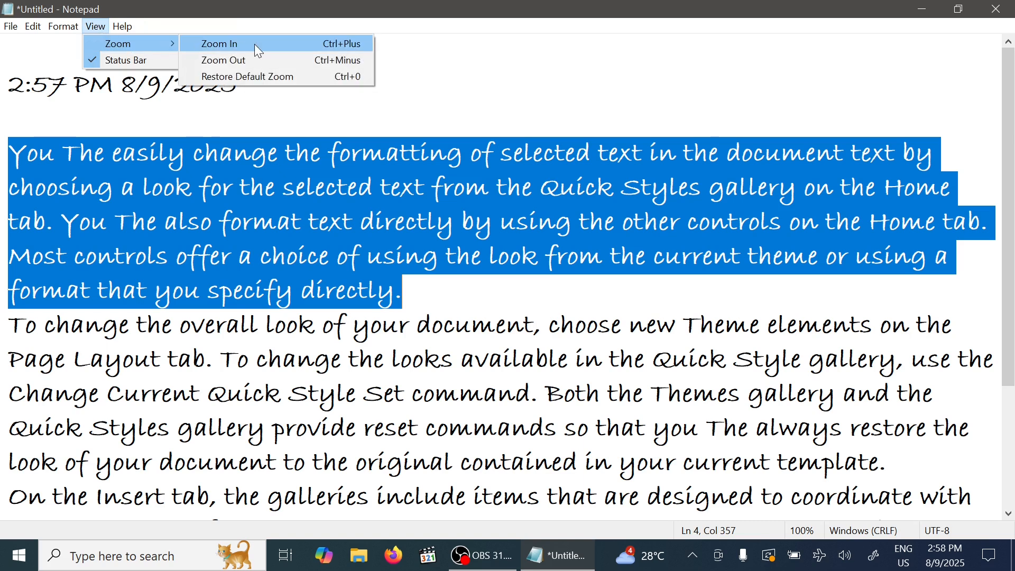
click(255, 44)
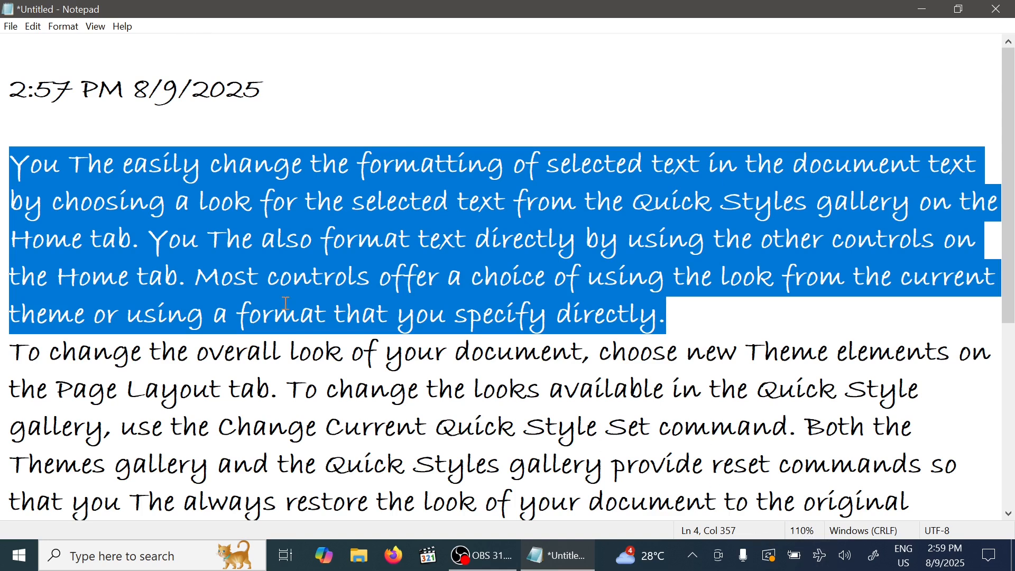
click(95, 27)
mouse_move(163, 42)
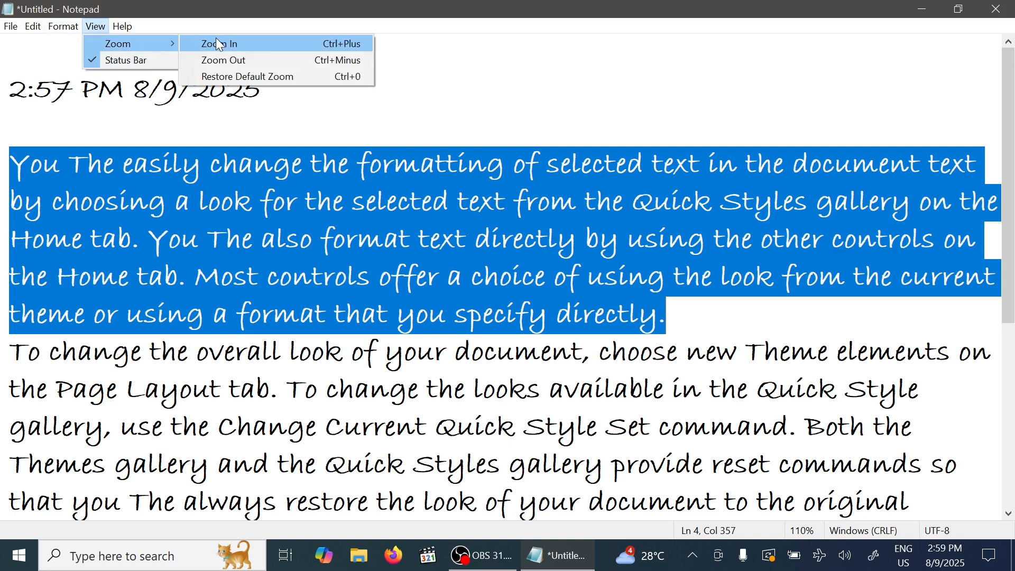
click(266, 46)
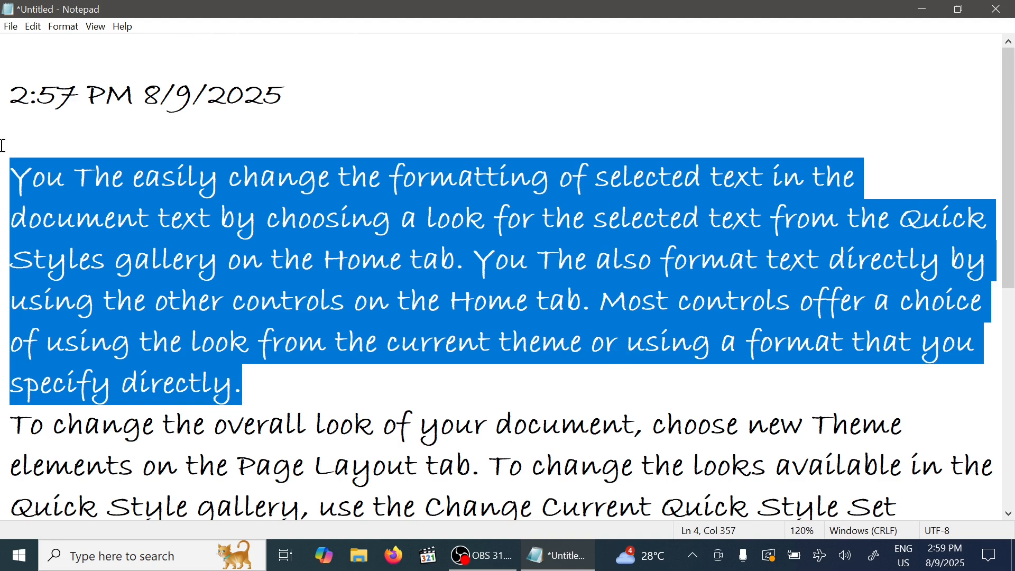
click(96, 28)
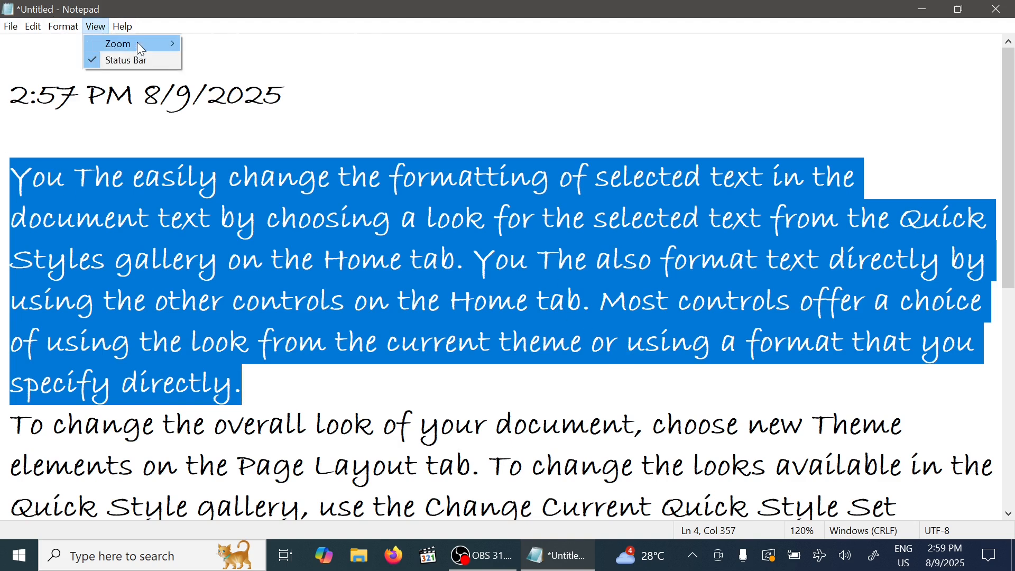
mouse_move(137, 43)
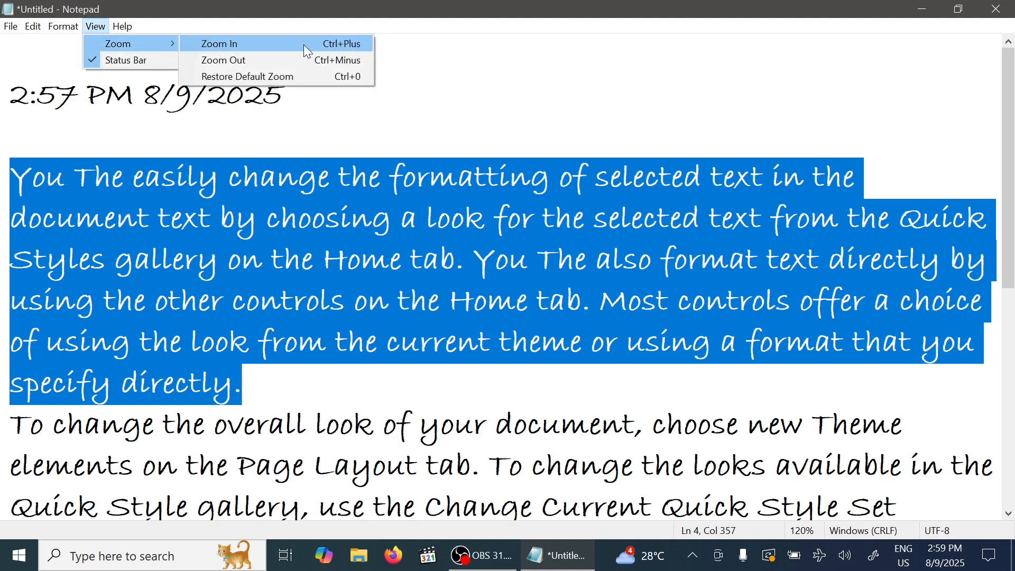
click(556, 273)
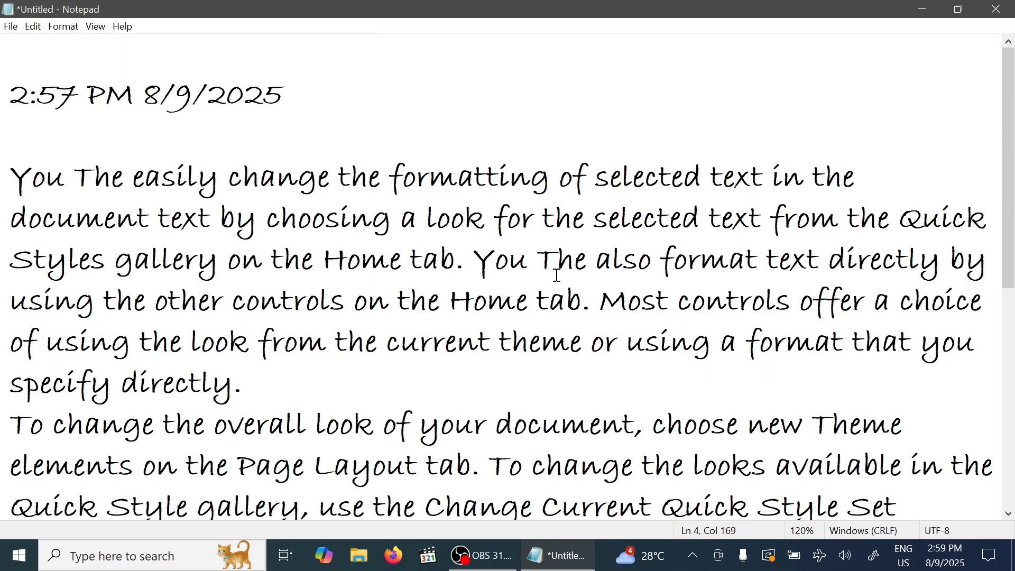
Step: Zoom the document in to 500% and back out to 270%
scroll(557, 275, up, 11)
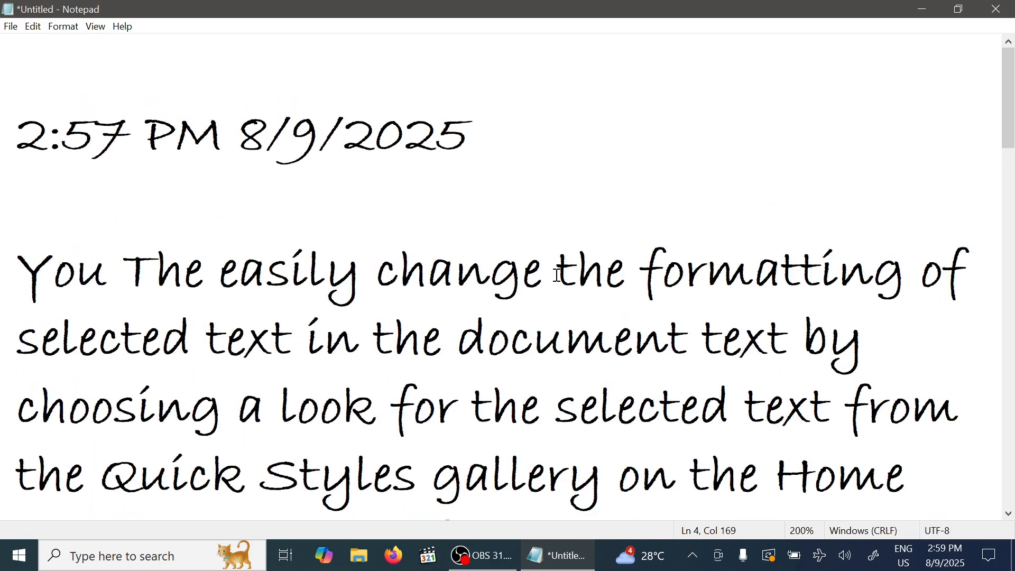
scroll(557, 275, up, 16)
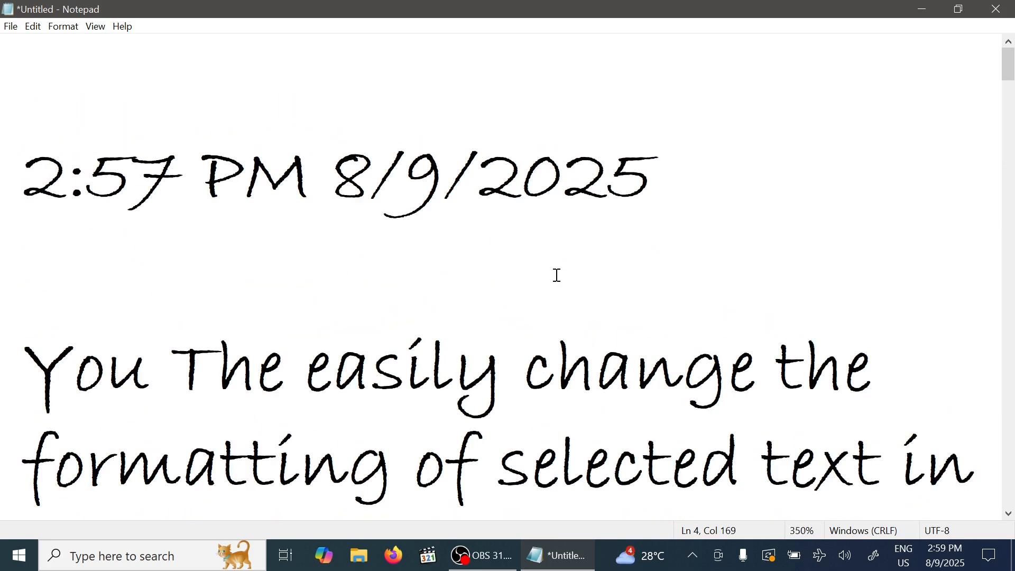
scroll(557, 275, up, 3)
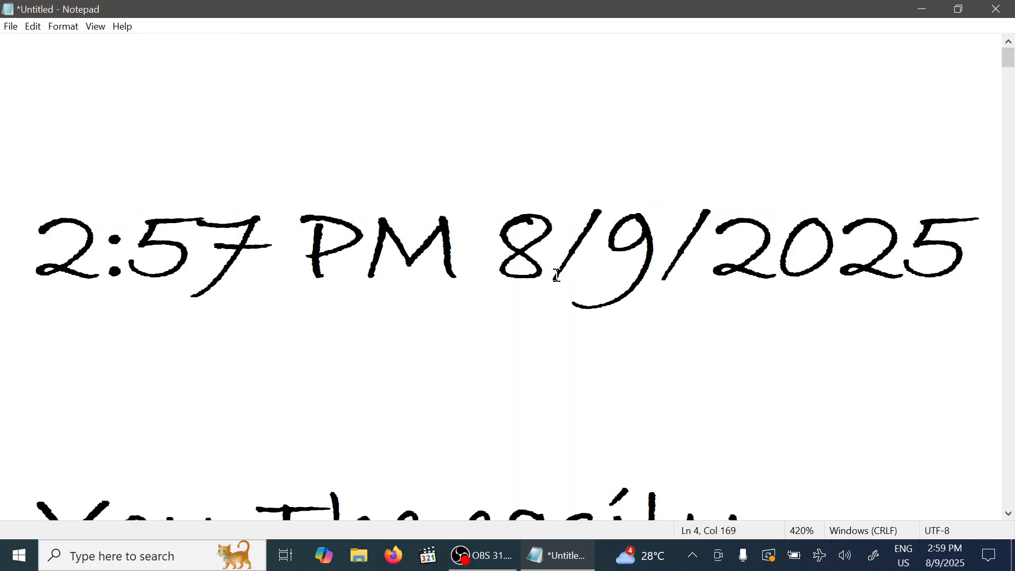
scroll(557, 275, up, 8)
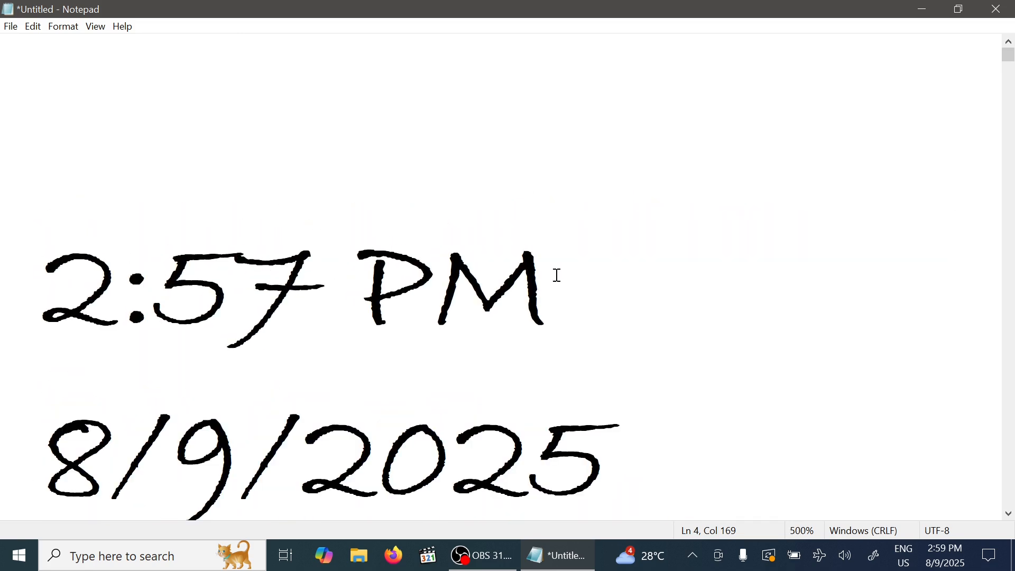
scroll(558, 276, down, 16)
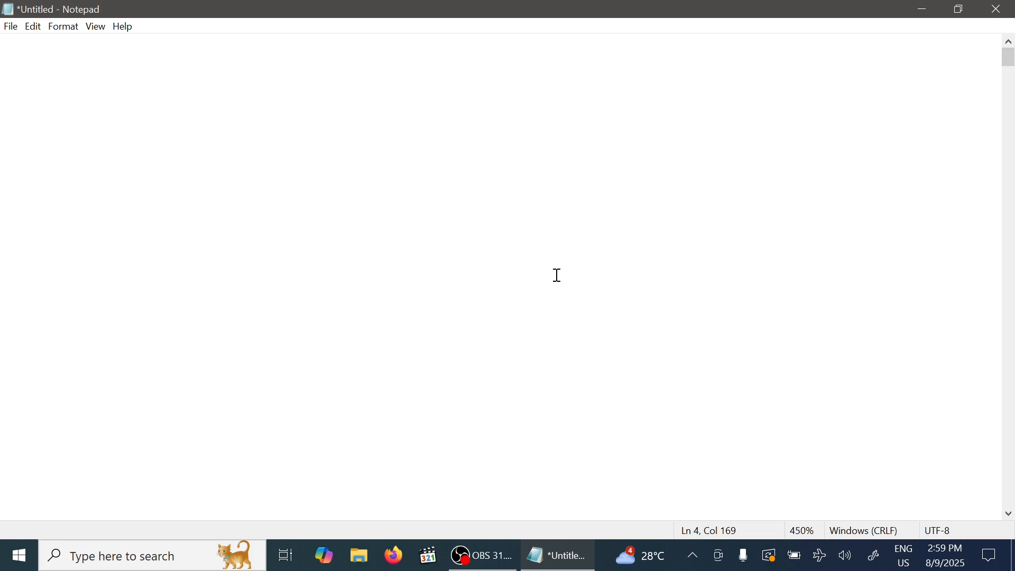
scroll(558, 276, down, 14)
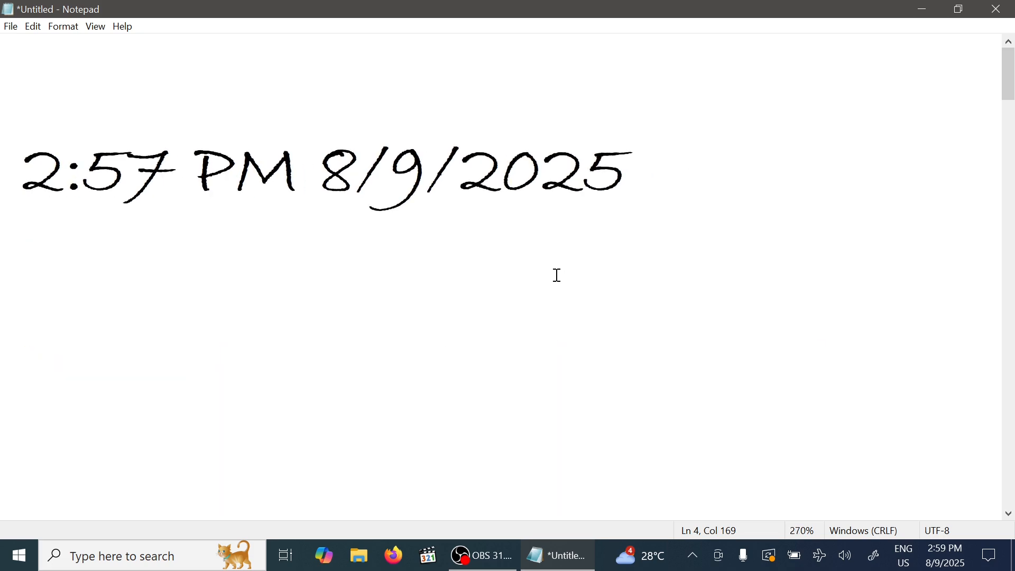
Step: Zoom the document out to 10% and back in to 100%
scroll(558, 276, down, 19)
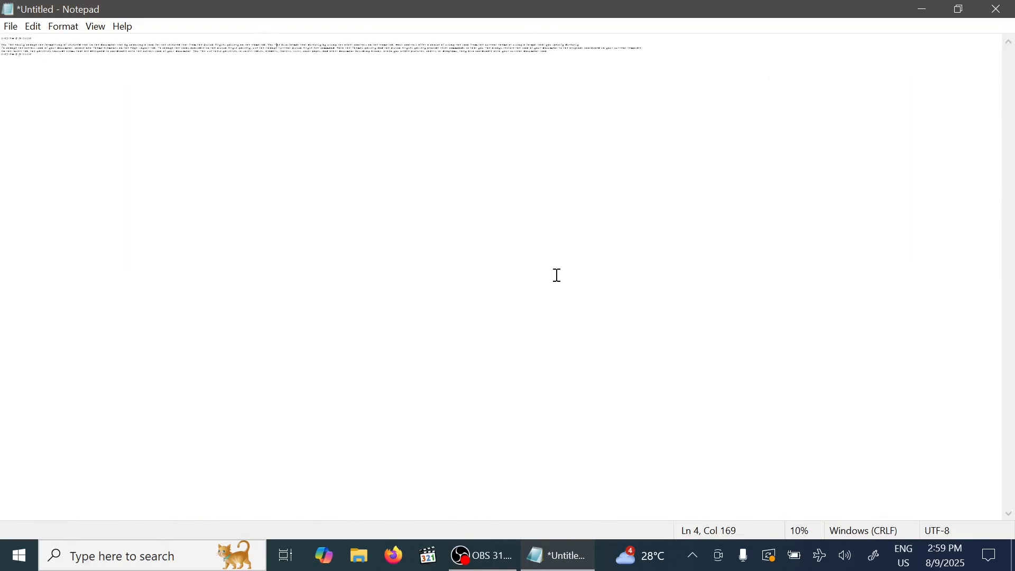
scroll(558, 276, up, 7)
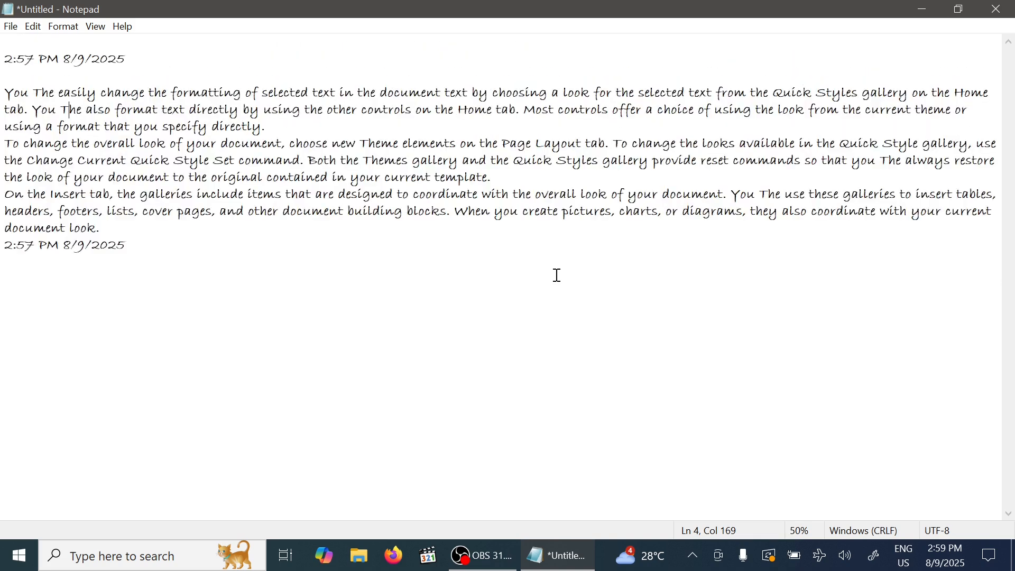
scroll(558, 276, up, 2)
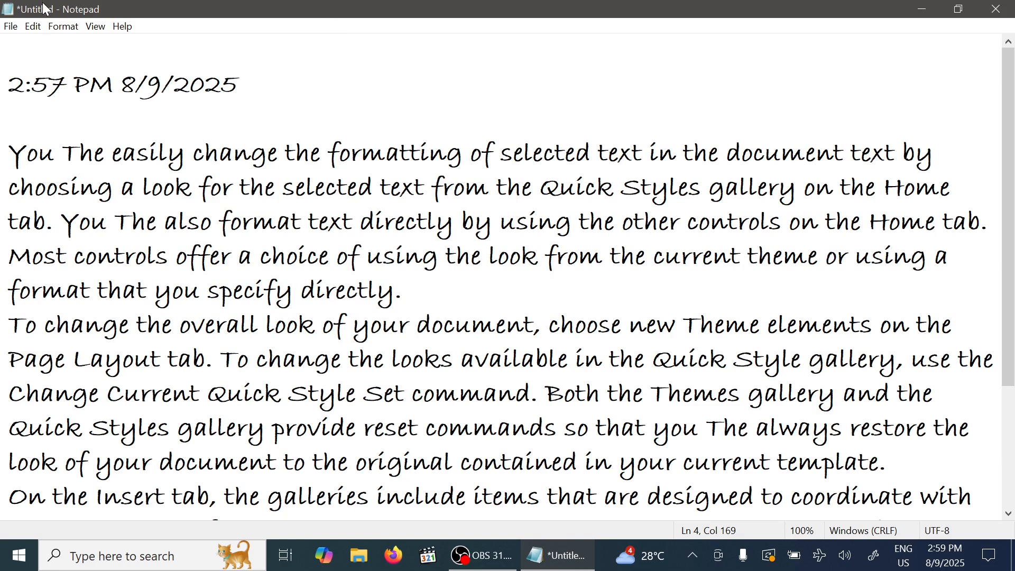
Step: Zoom the document in one level, zoom it out one level, and restore the default zoom
click(95, 26)
mouse_move(159, 44)
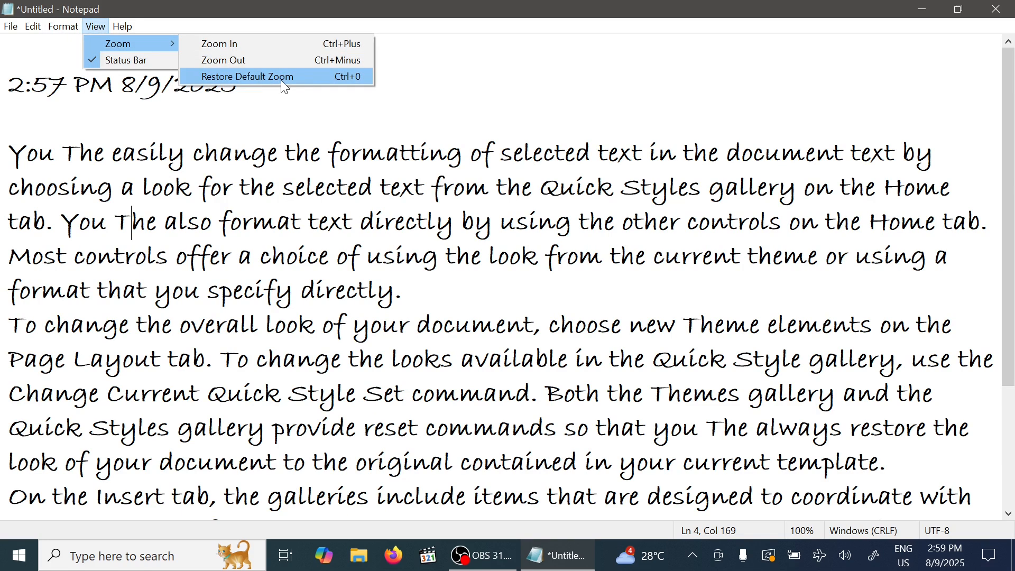
click(298, 44)
click(96, 26)
mouse_move(138, 45)
click(296, 62)
click(95, 26)
click(290, 78)
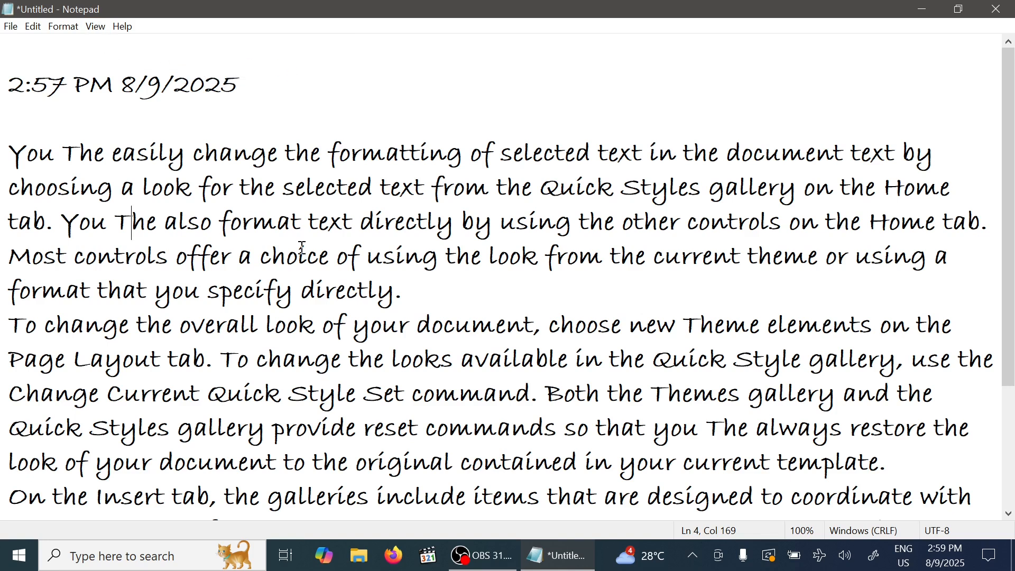
Step: Zoom the document in by two levels to 120%, and restore the default zoom
click(104, 27)
mouse_move(159, 44)
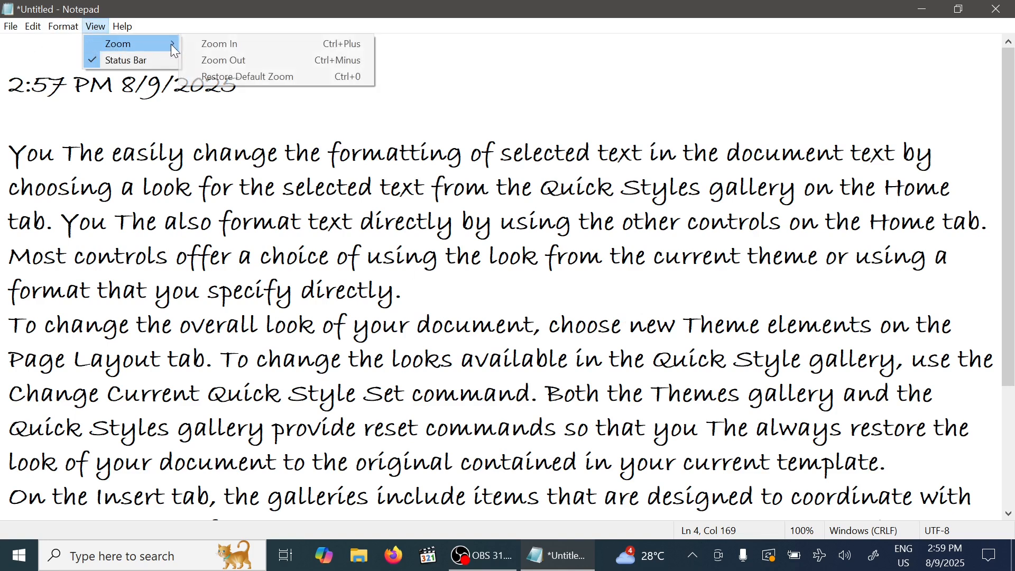
click(298, 44)
click(96, 27)
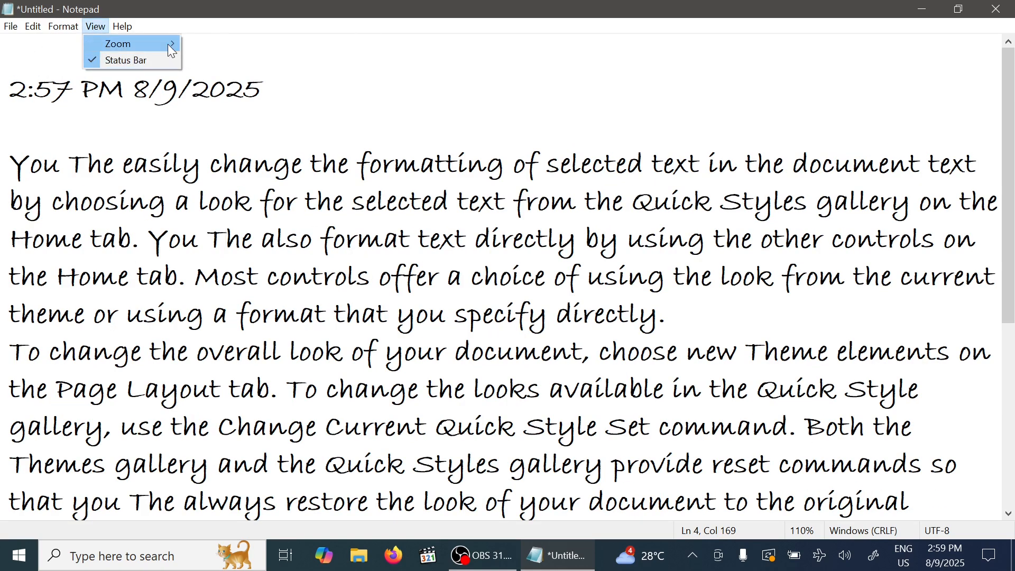
click(286, 44)
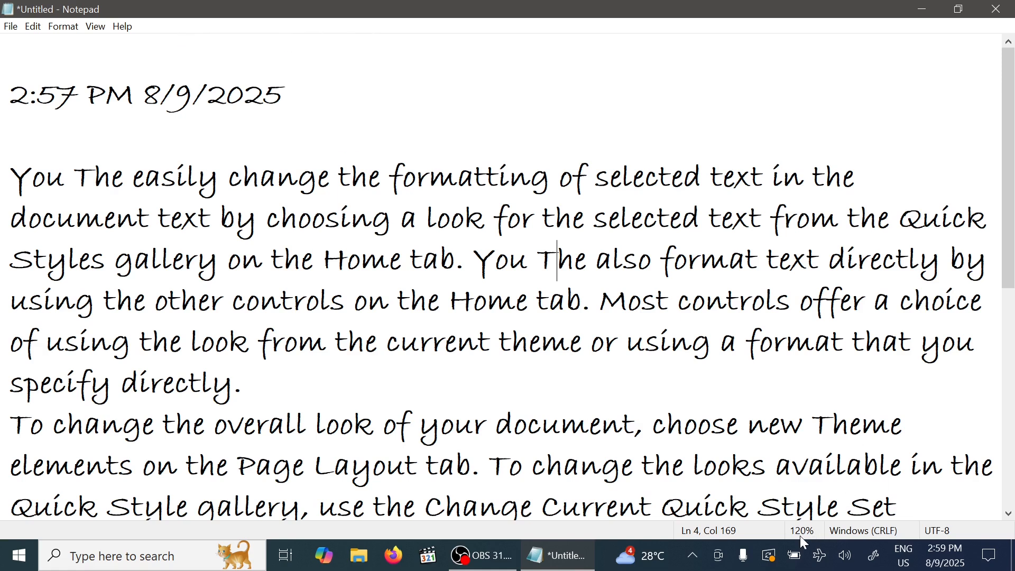
click(96, 26)
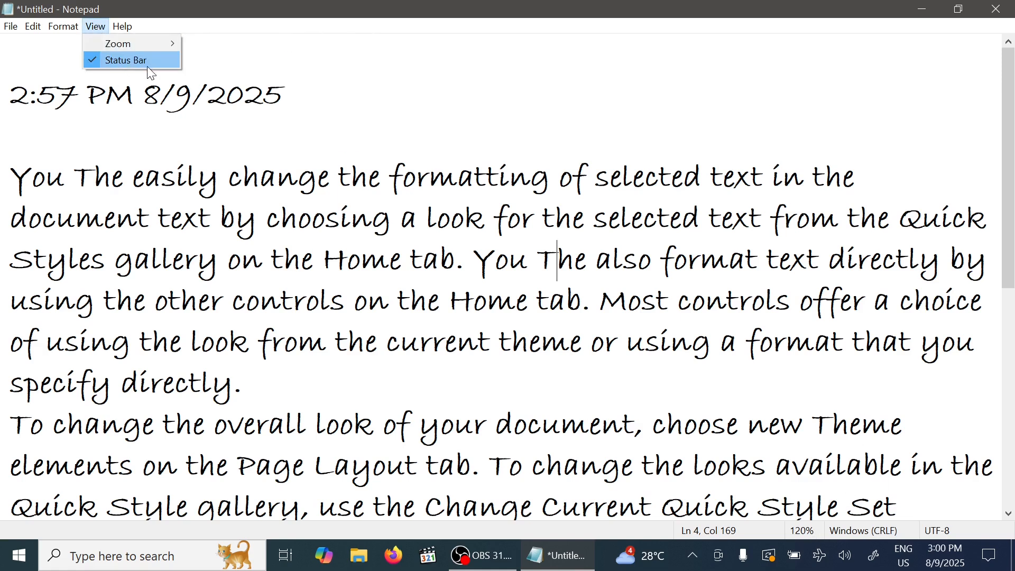
mouse_move(176, 44)
click(284, 78)
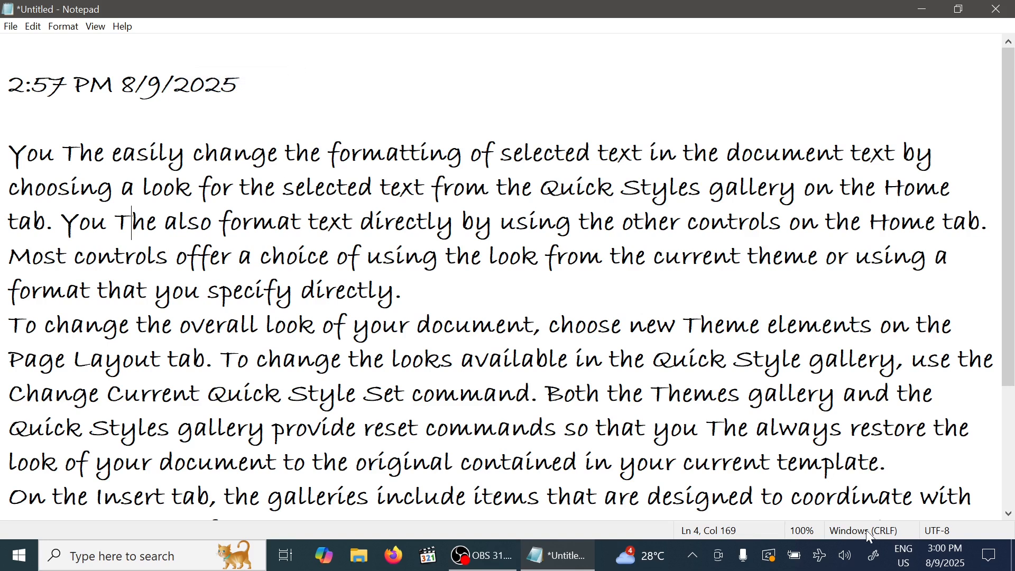
Step: Hide the status bar and show it again, two times in a row
click(95, 27)
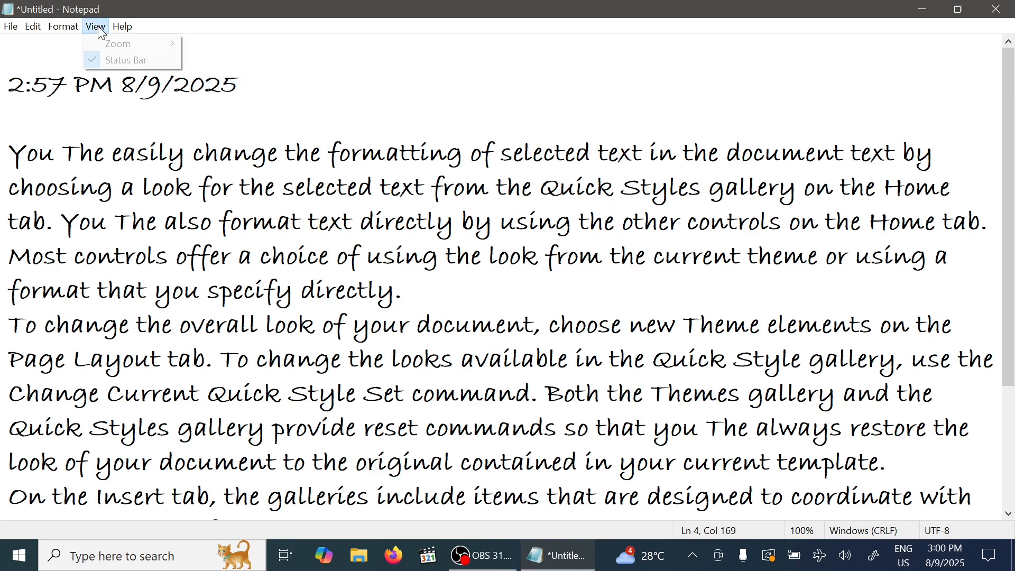
click(129, 61)
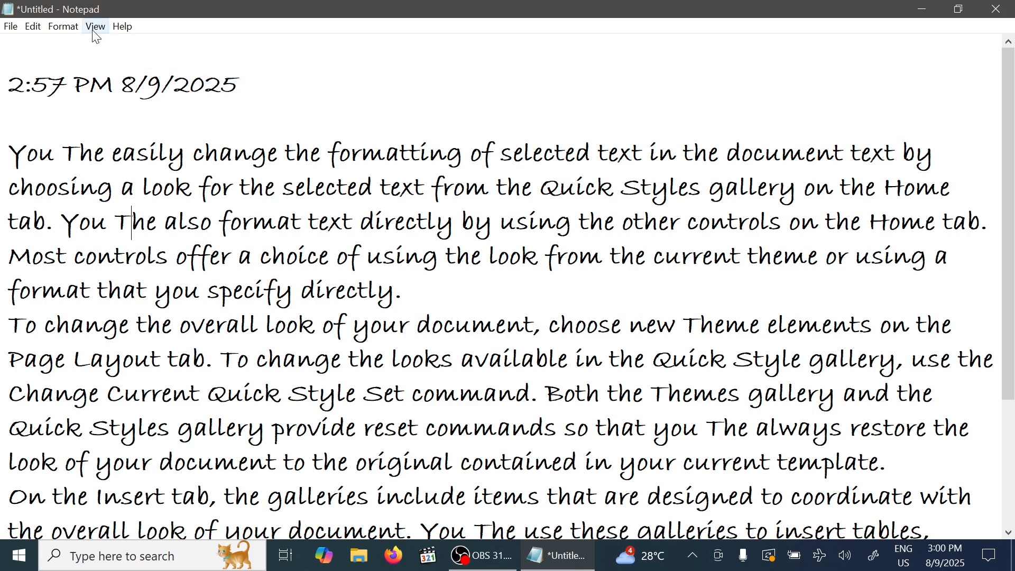
click(94, 28)
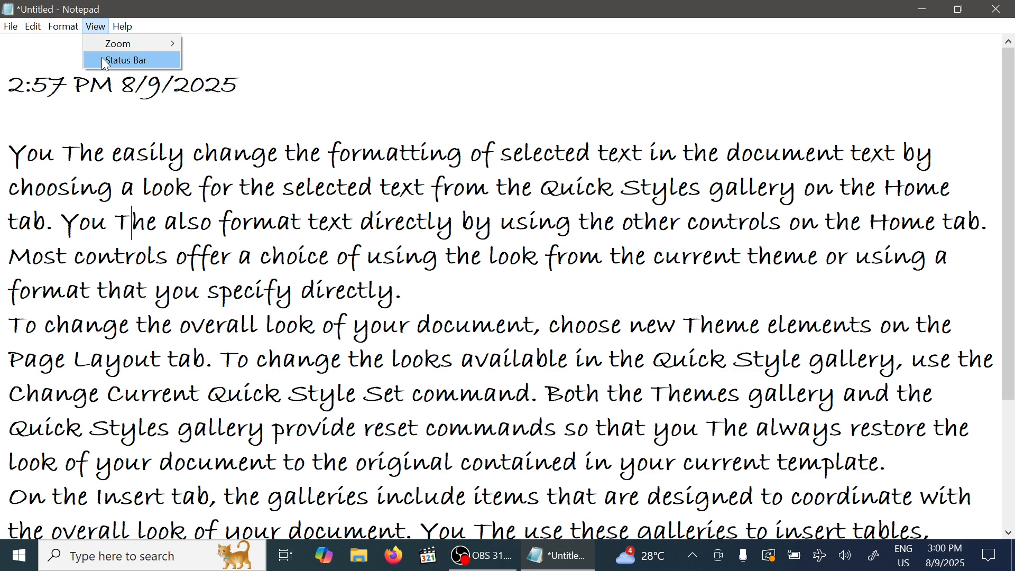
click(103, 60)
click(96, 26)
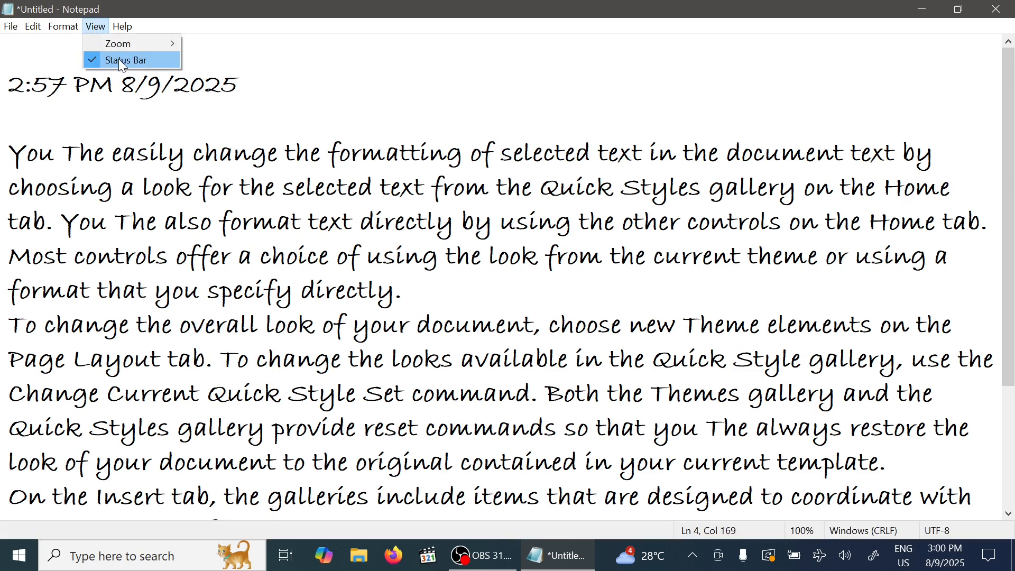
click(119, 58)
click(96, 26)
click(114, 64)
Step: Open Notepad's online help page in the browser and close the browser window
click(96, 26)
mouse_move(122, 28)
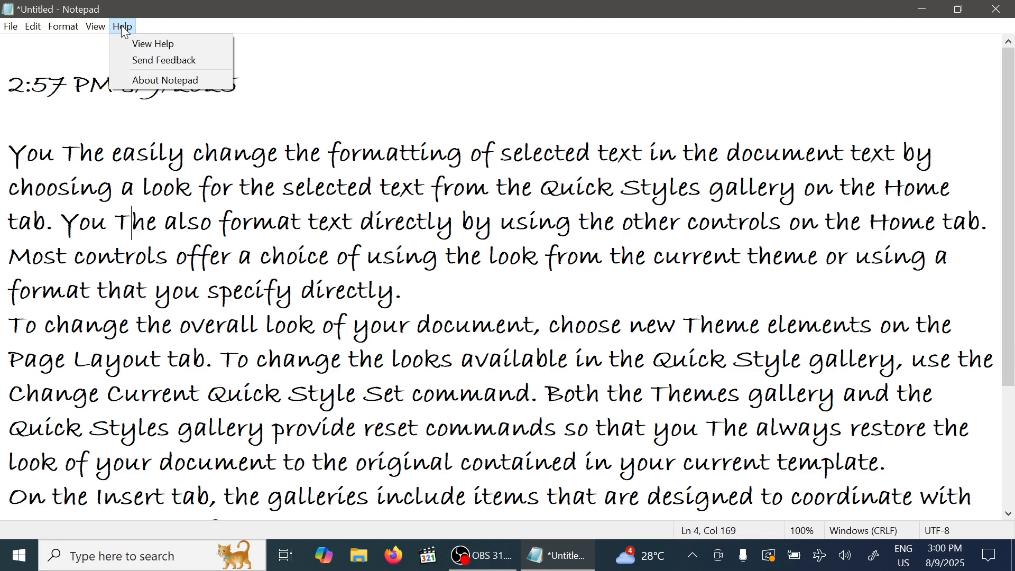
click(134, 44)
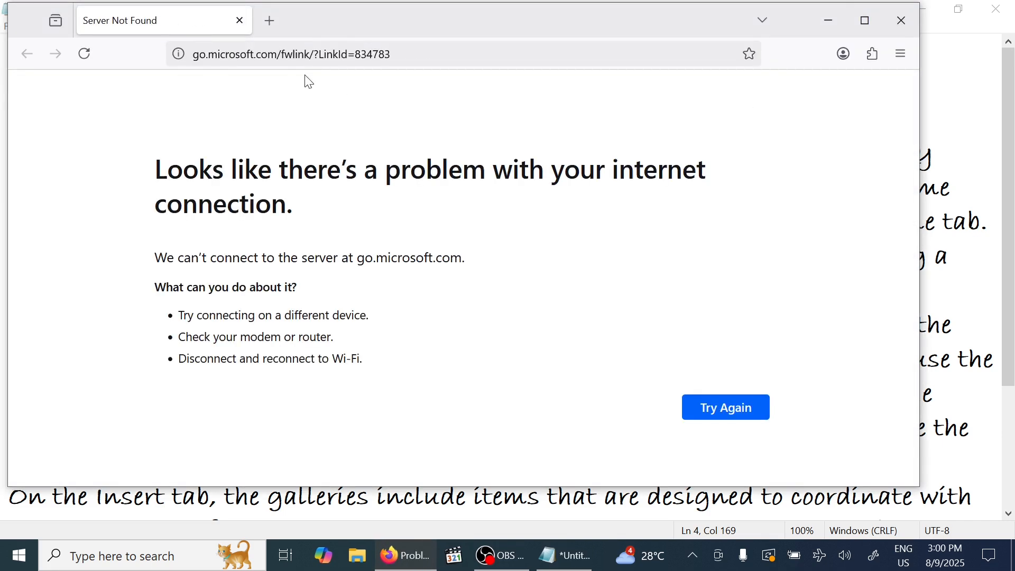
click(903, 21)
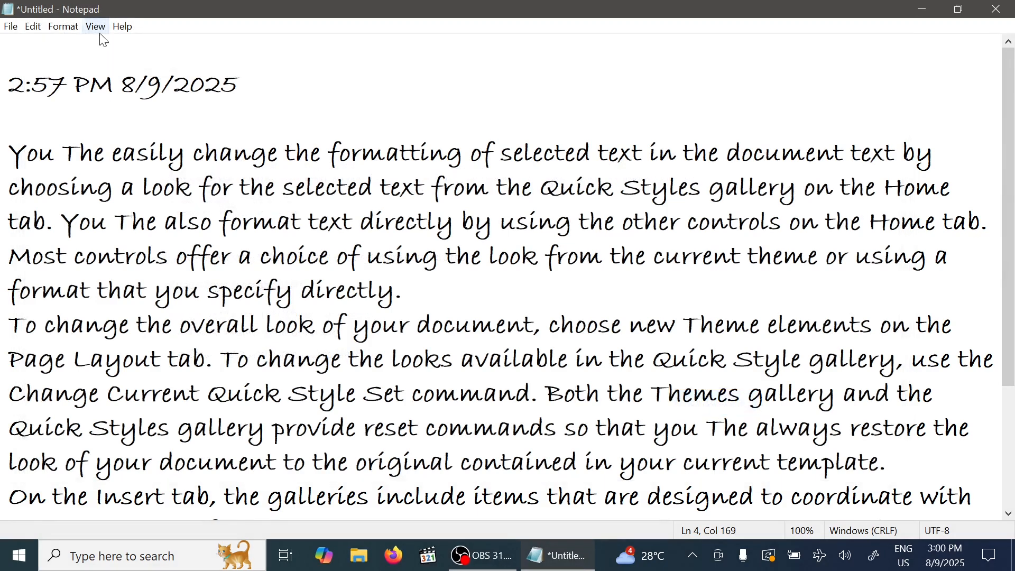
Step: Open the Feedback Hub through Notepad's Send Feedback command and close its window
click(122, 26)
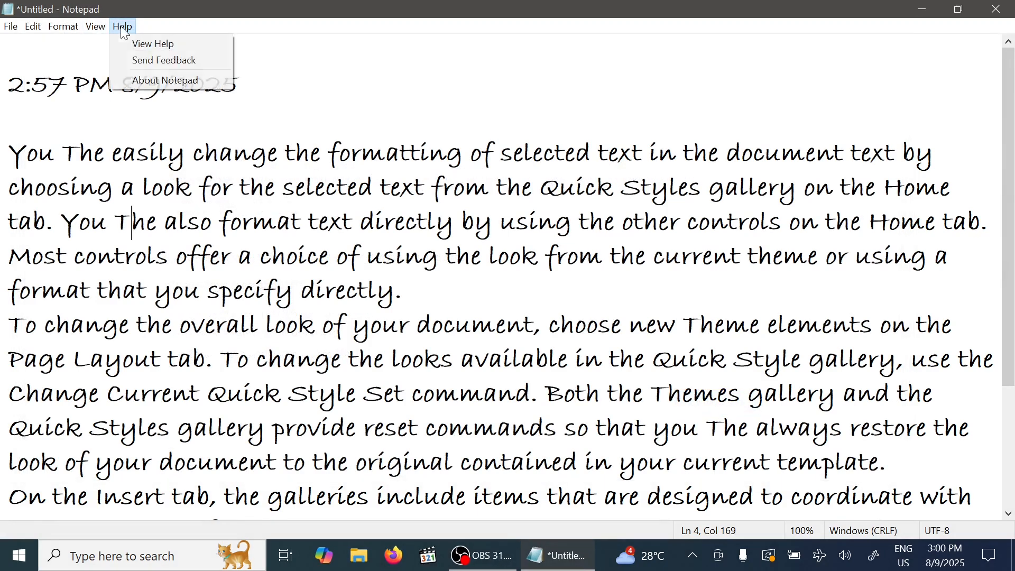
click(193, 62)
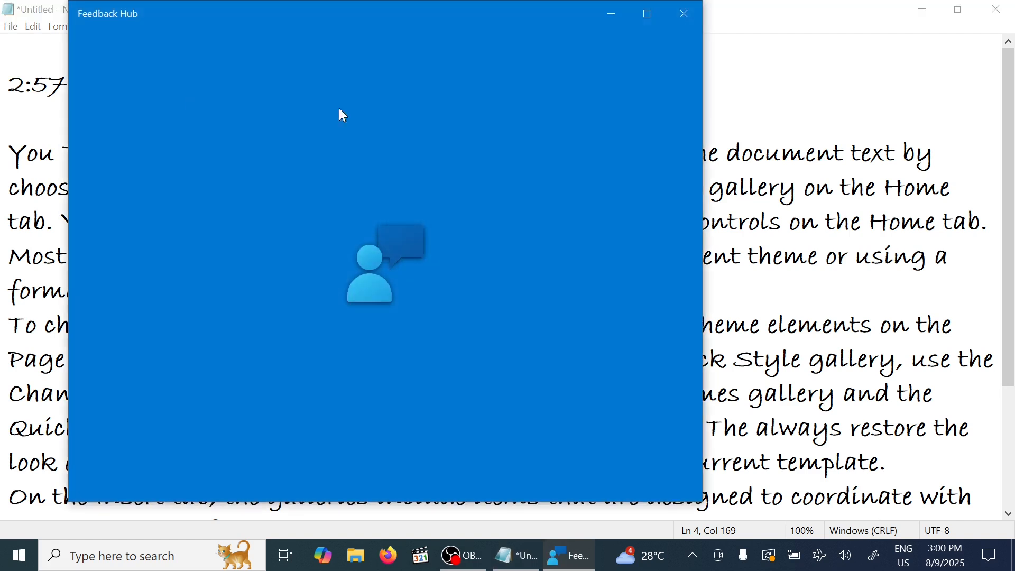
click(684, 14)
Step: View the About Notepad version and licence information and close the dialog
click(122, 27)
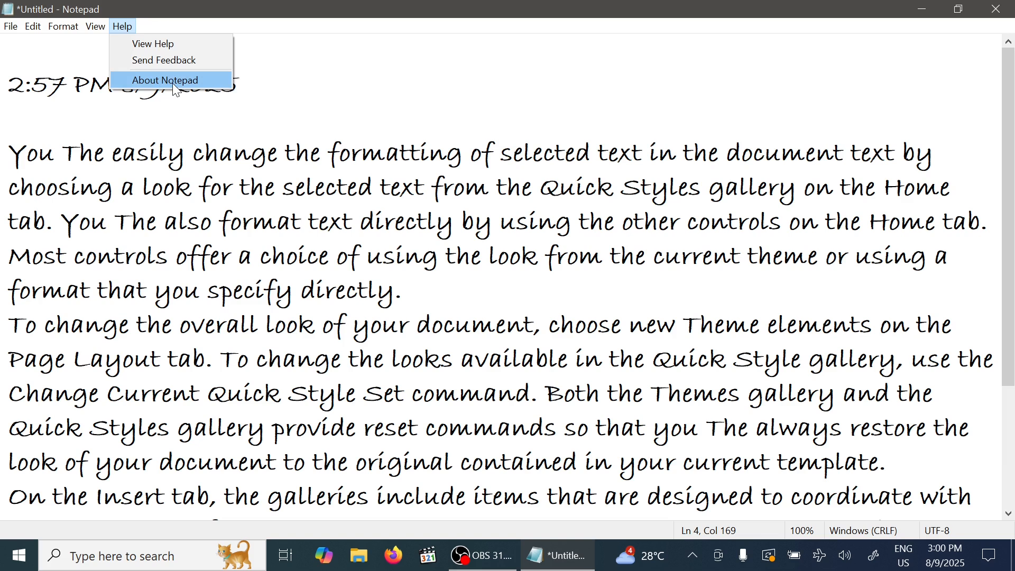
click(170, 80)
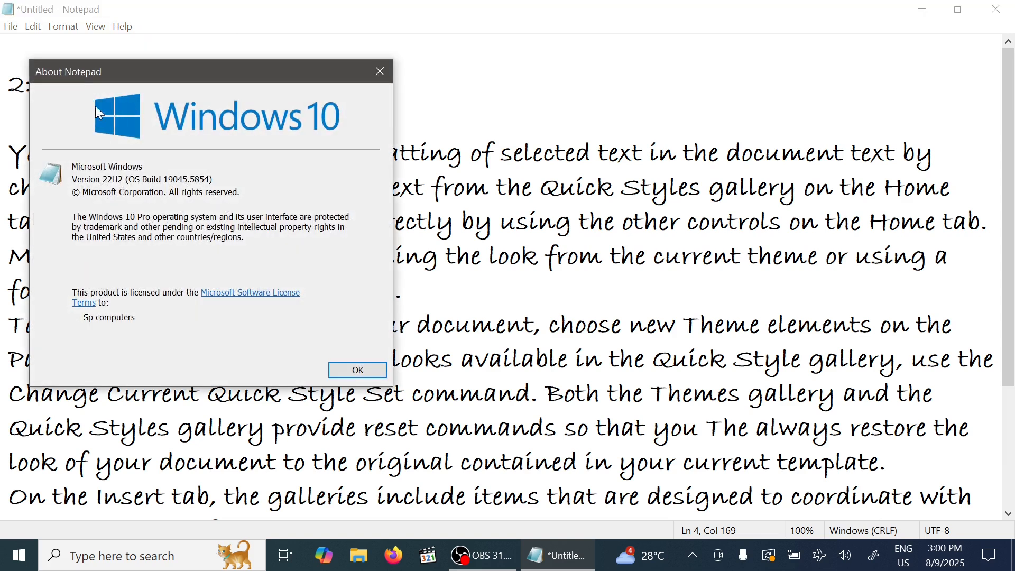
click(377, 70)
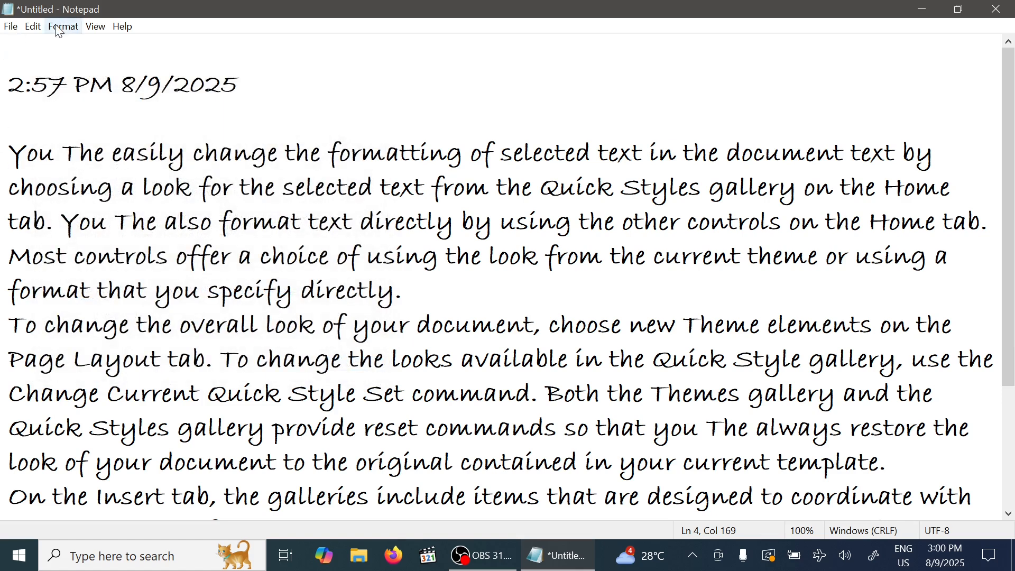
click(33, 28)
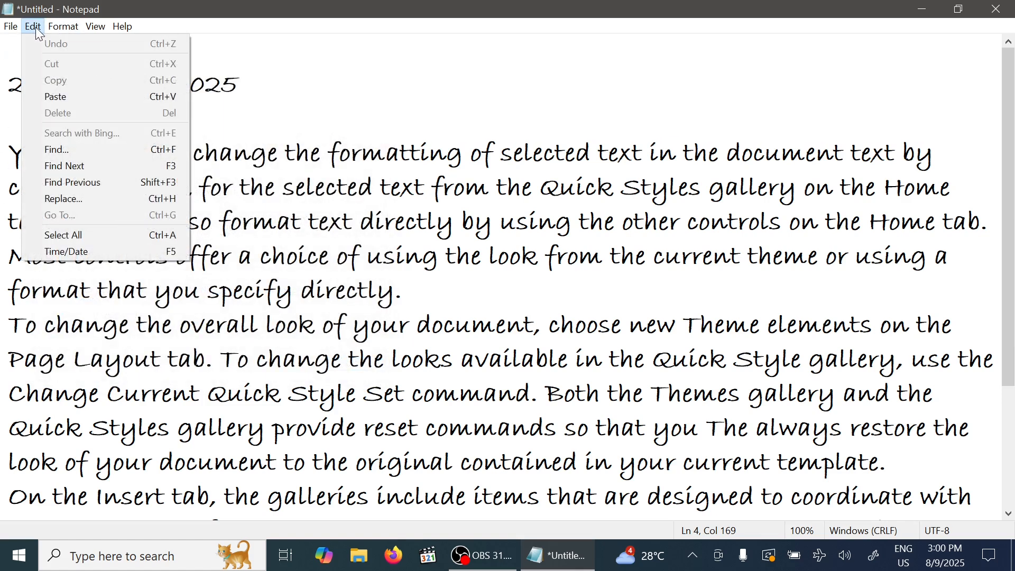
mouse_move(94, 34)
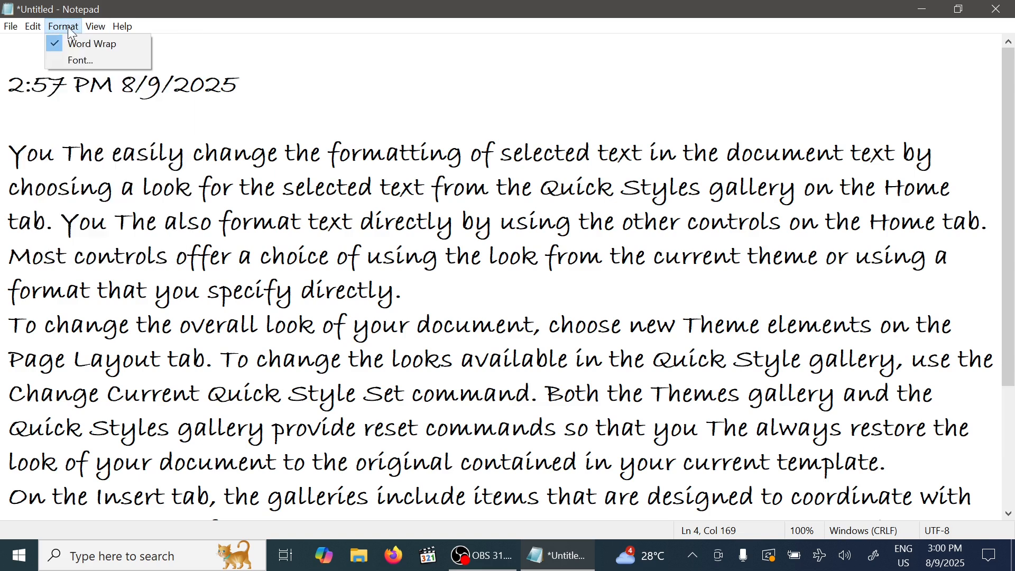
mouse_move(50, 28)
mouse_move(123, 26)
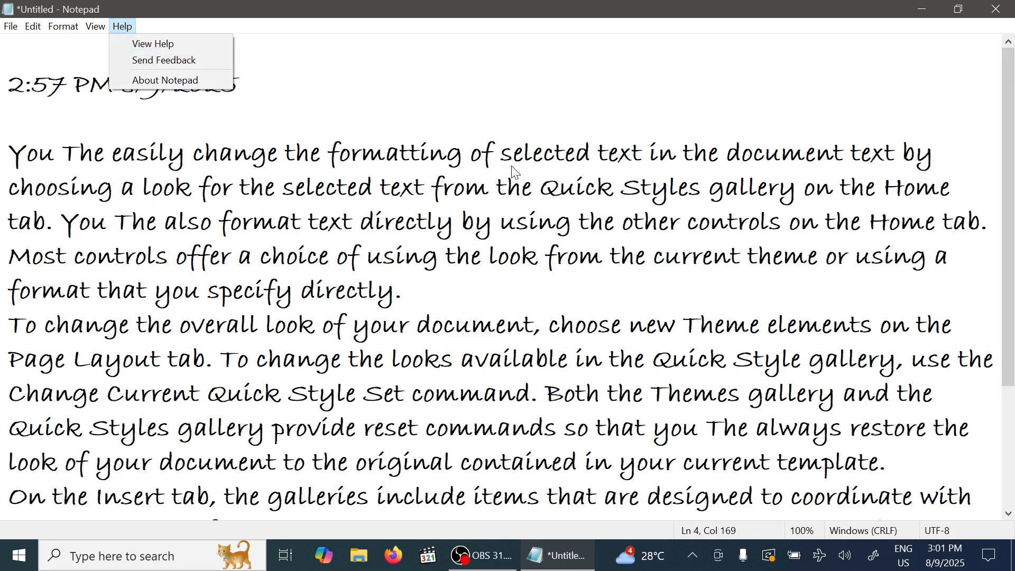
click(348, 127)
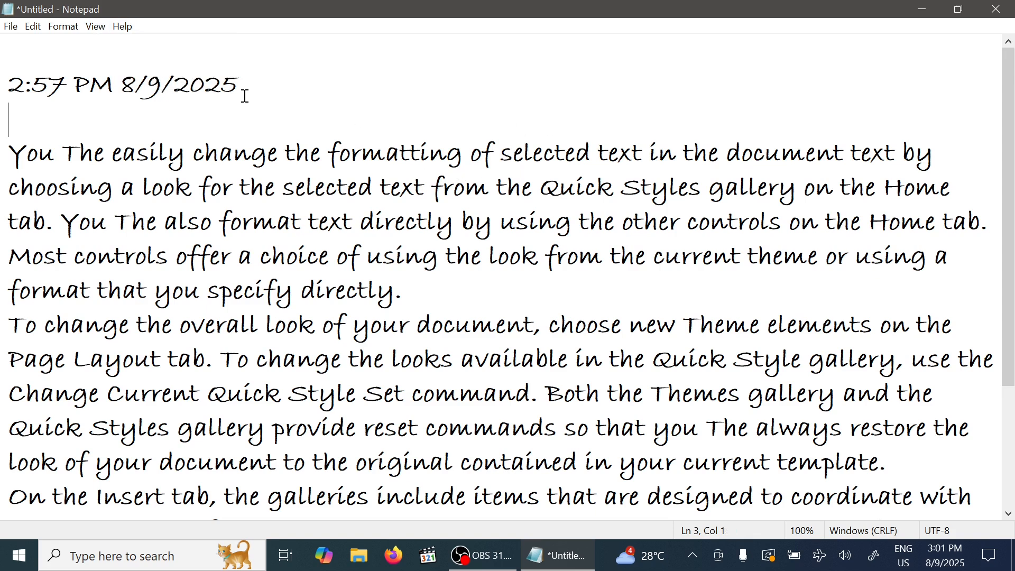